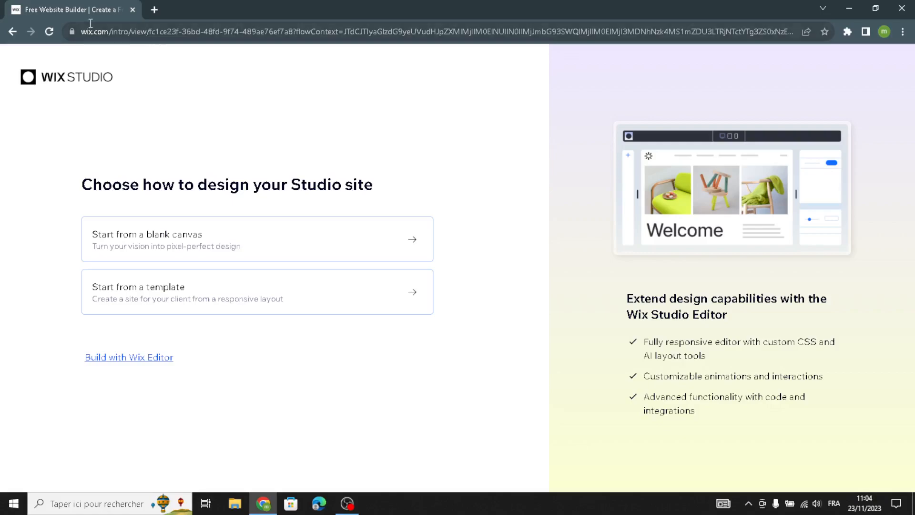
# - Choose to build with Wix Editor without AI and set the website type to Clothing Boutique
pyautogui.click(115, 362)
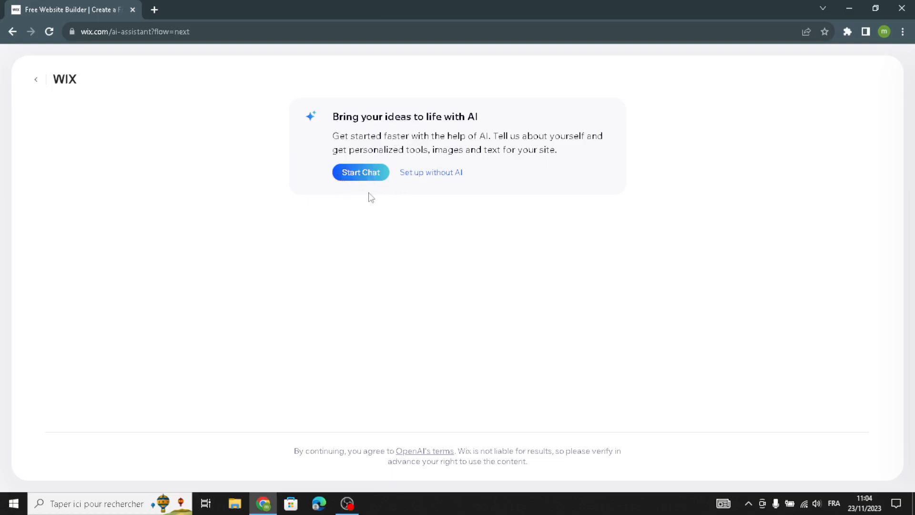
pyautogui.click(412, 175)
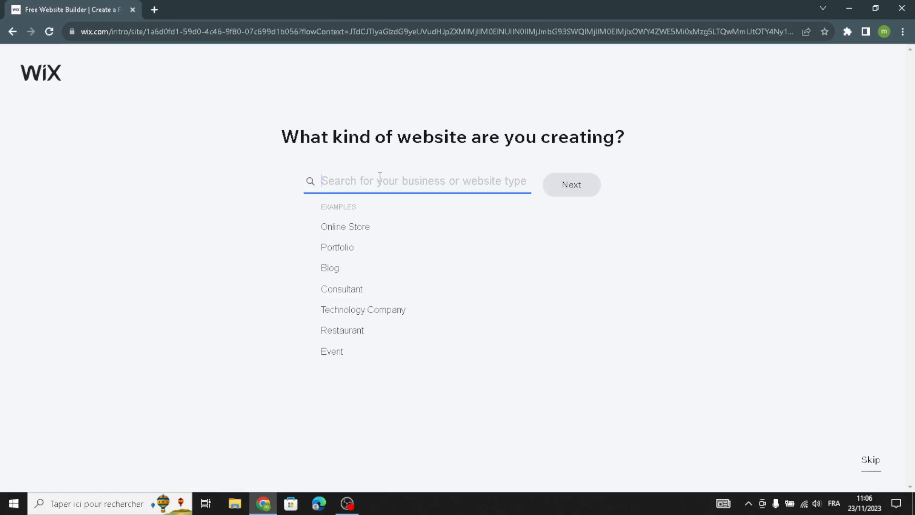
pyautogui.write('fa')
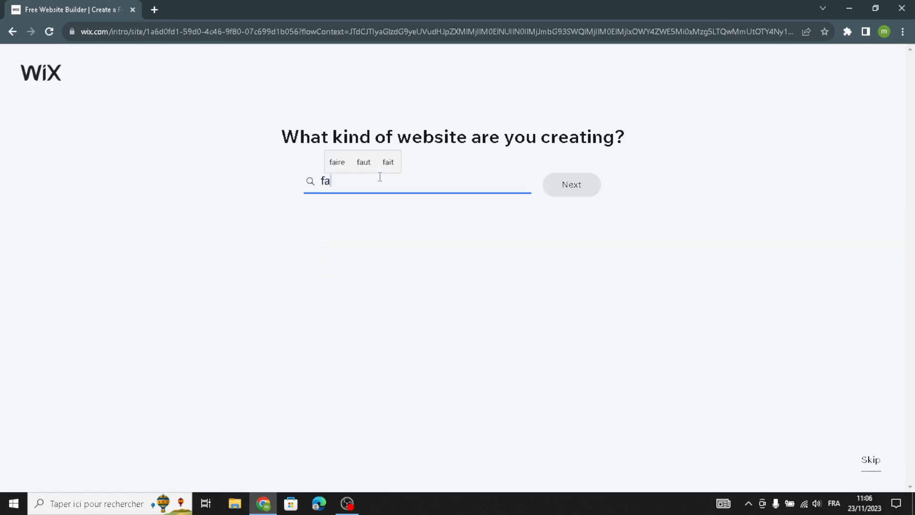
pyautogui.write('shion an')
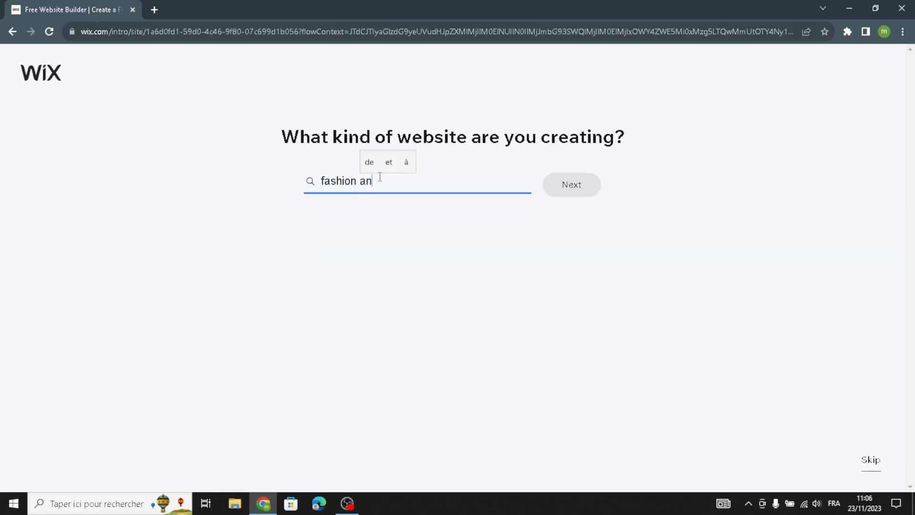
pyautogui.write('d clothing')
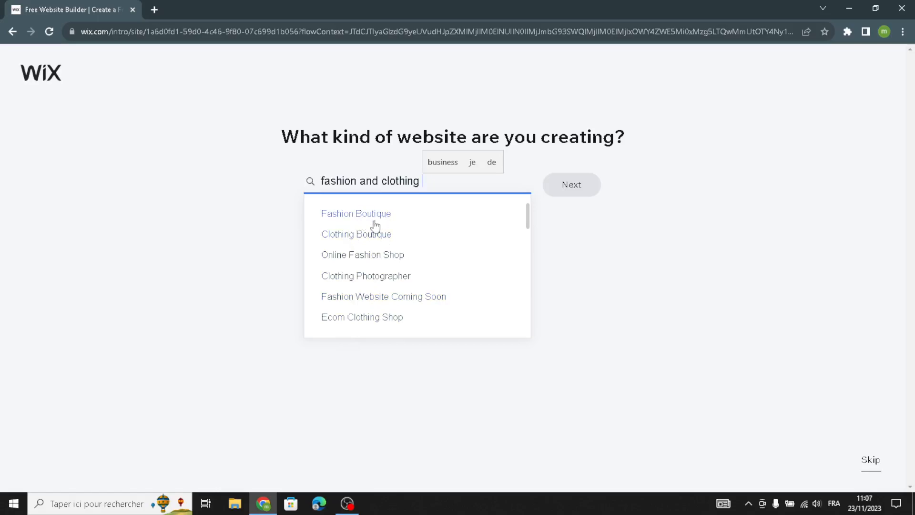
pyautogui.click(355, 246)
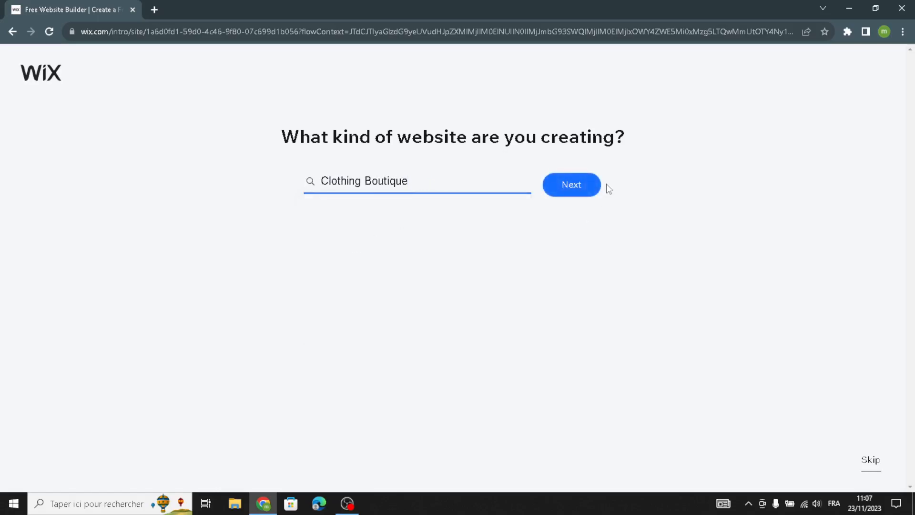
pyautogui.click(549, 194)
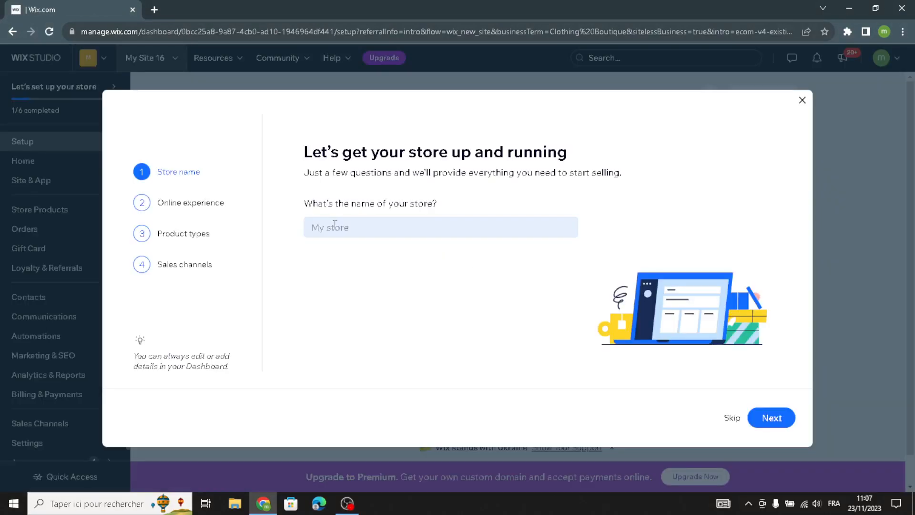
# - Name the store ChicThreads and continue the store setup
pyautogui.click(340, 223)
pyautogui.write('ChicThreads')
pyautogui.click(785, 421)
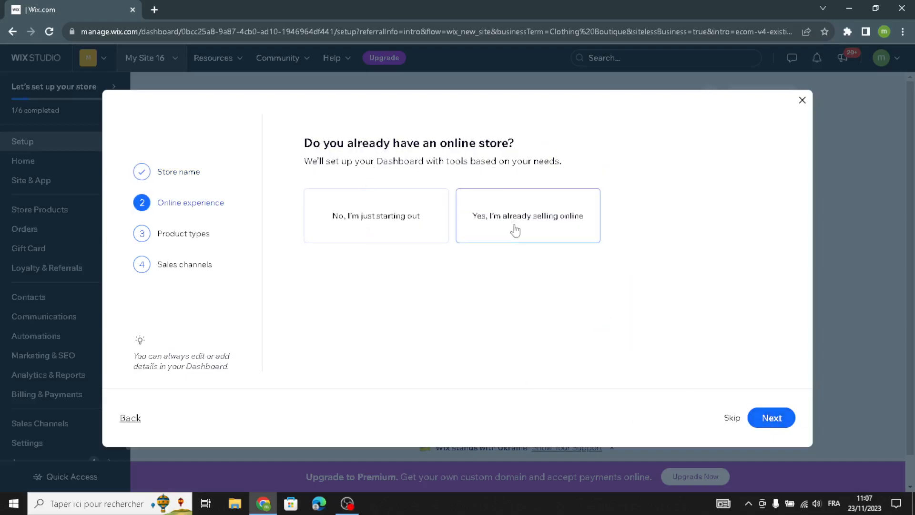
# - Answer that the store is just starting out and choose physical products as what it sells
pyautogui.click(403, 228)
pyautogui.click(474, 218)
pyautogui.click(442, 225)
pyautogui.click(458, 227)
pyautogui.click(443, 225)
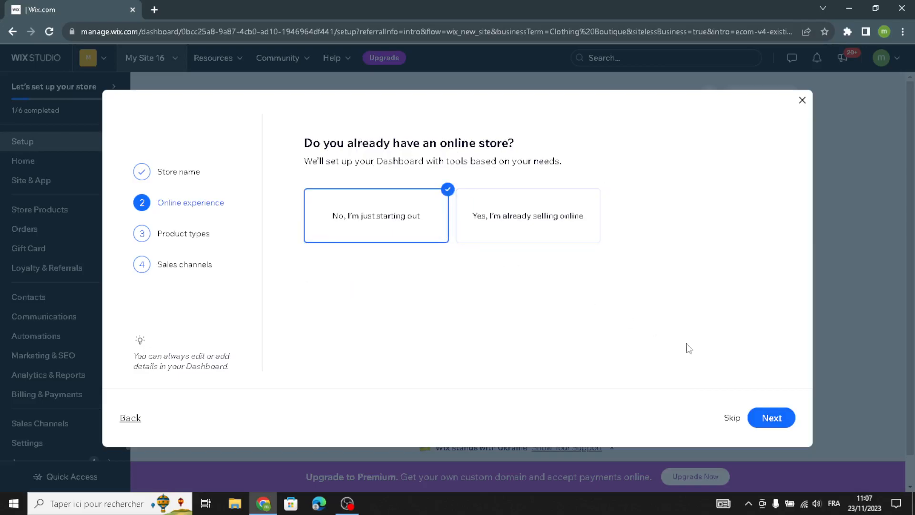
pyautogui.click(771, 418)
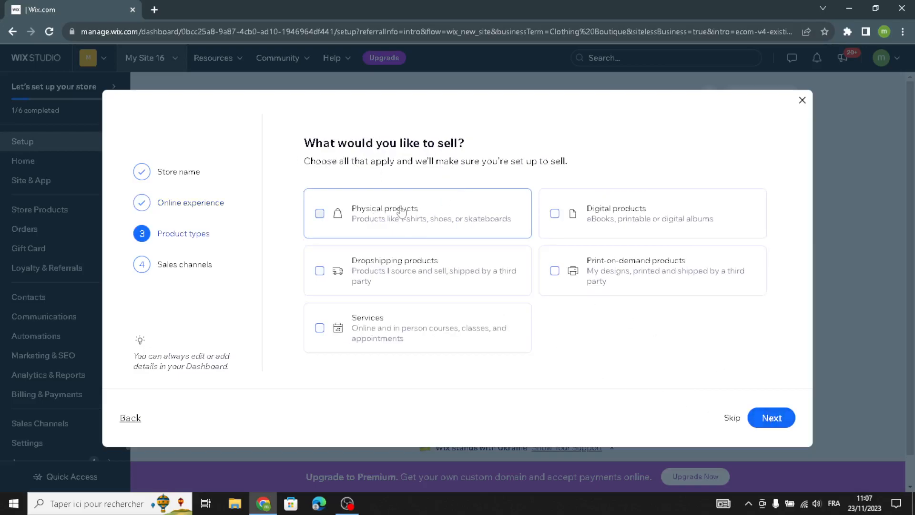
pyautogui.click(357, 222)
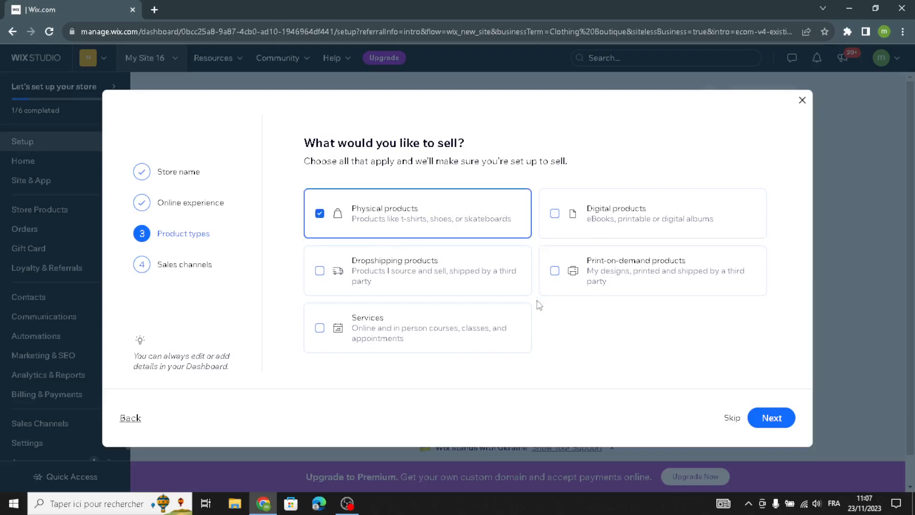
pyautogui.click(765, 419)
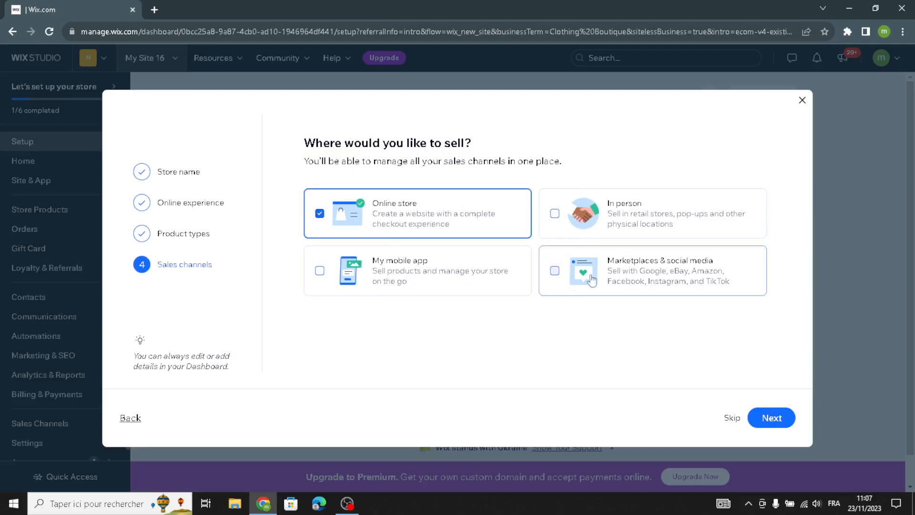
# - Choose the online store and marketplaces & social media as sales channels and continue to the dashboard
pyautogui.click(400, 272)
pyautogui.click(626, 269)
pyautogui.click(446, 280)
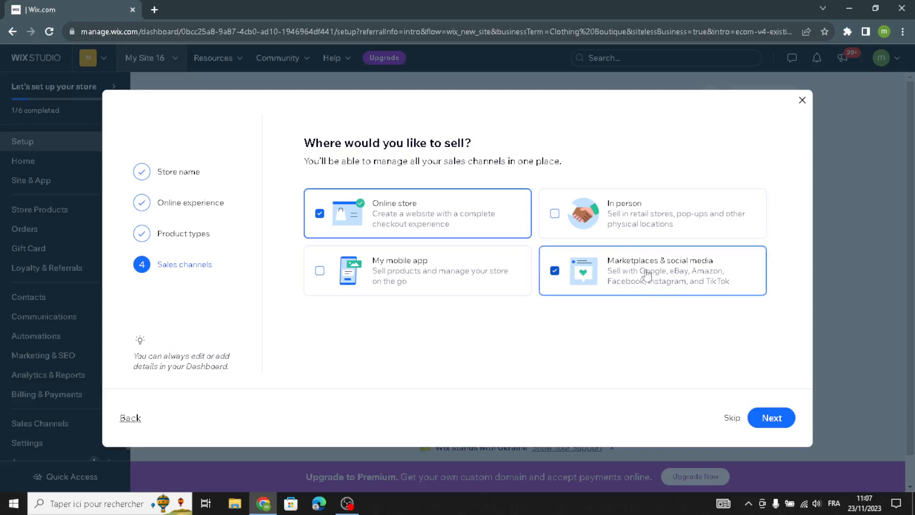
pyautogui.click(771, 417)
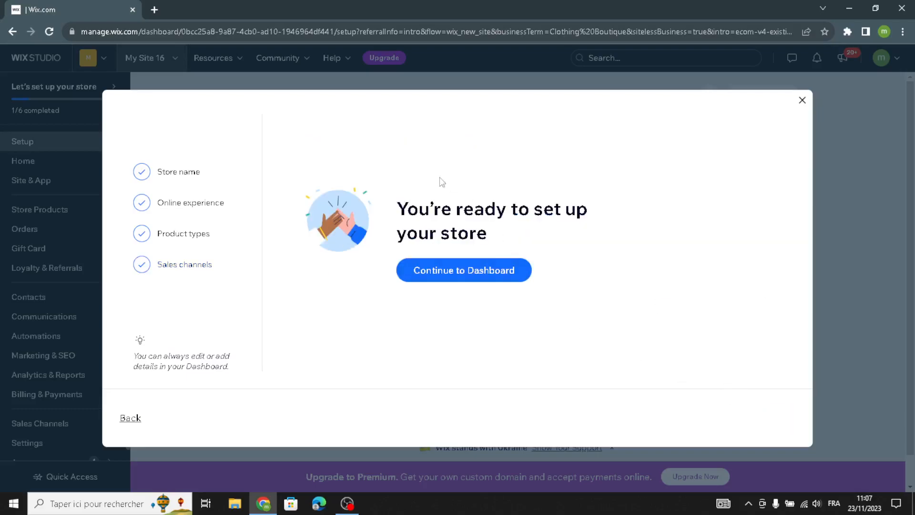
pyautogui.click(449, 268)
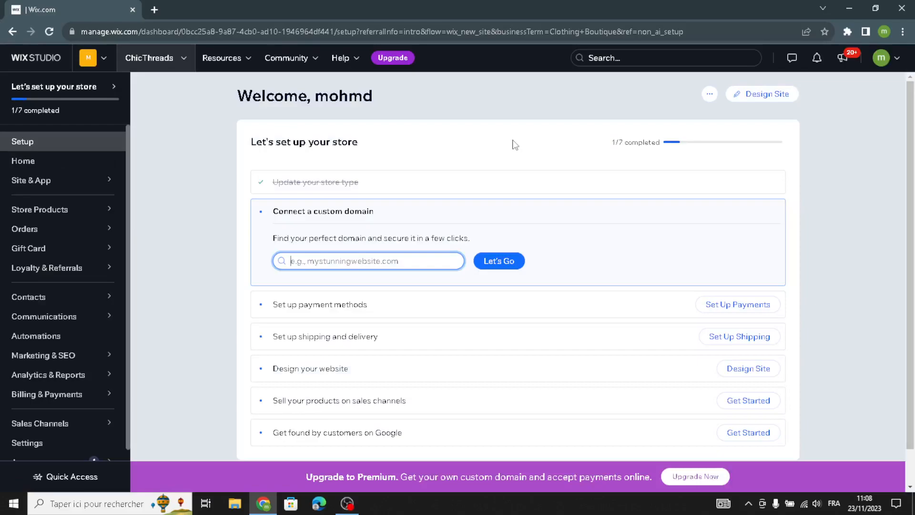
# - Start the site design by letting Wix create the site and accept the prefilled business info
pyautogui.click(763, 93)
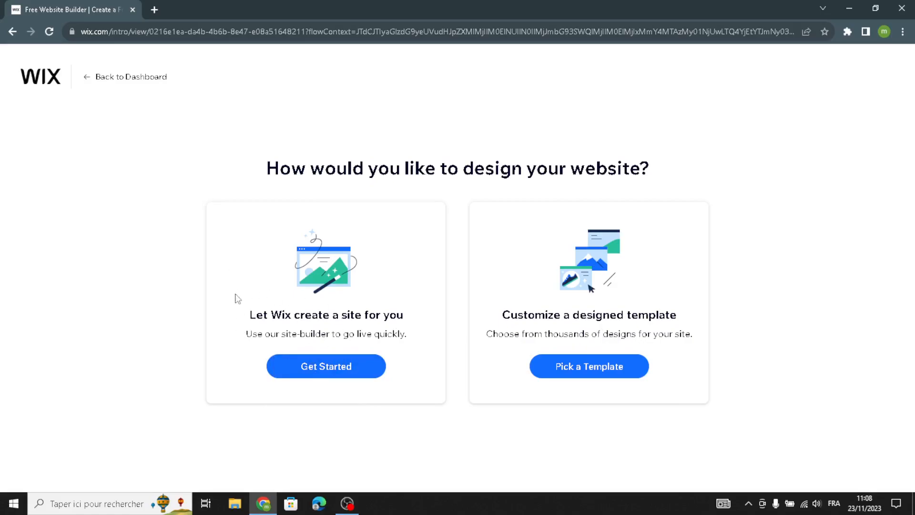
pyautogui.click(299, 368)
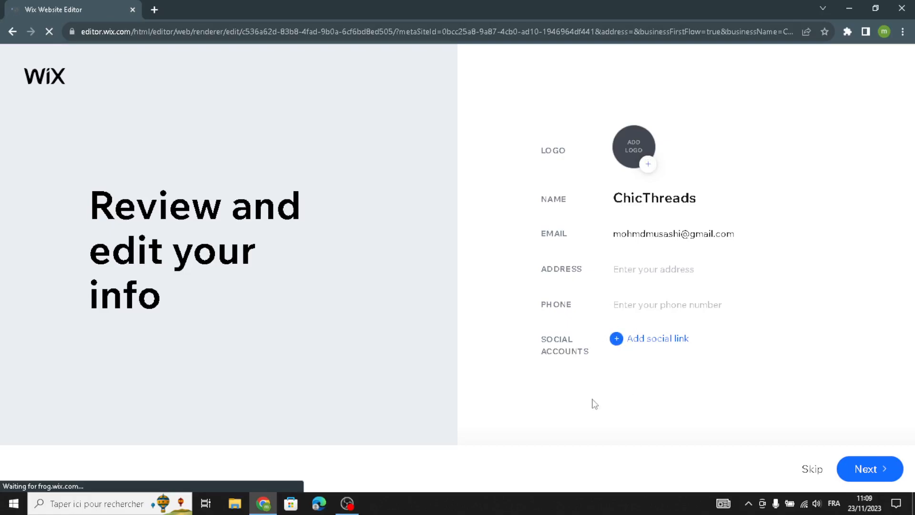
pyautogui.click(853, 472)
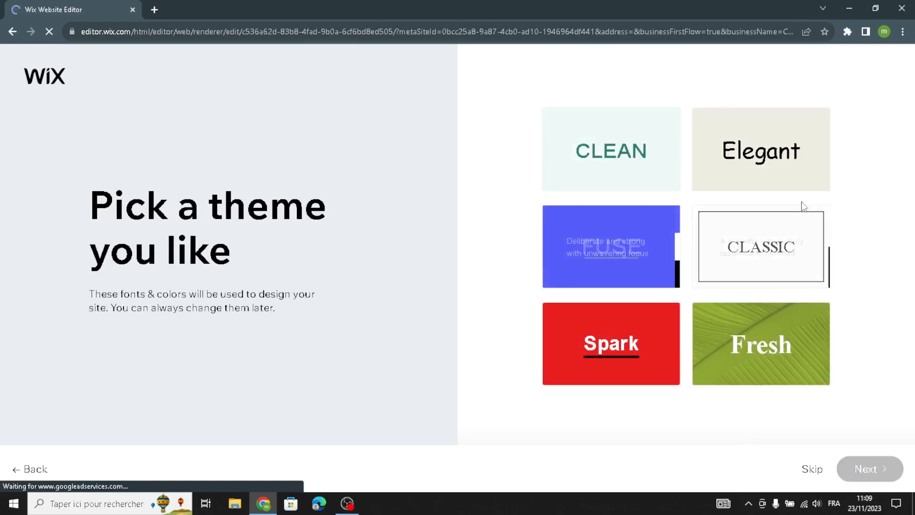
# - Pick the Classic theme and the dark homepage design headed "Quality. Style. ChicThreads."
pyautogui.click(801, 187)
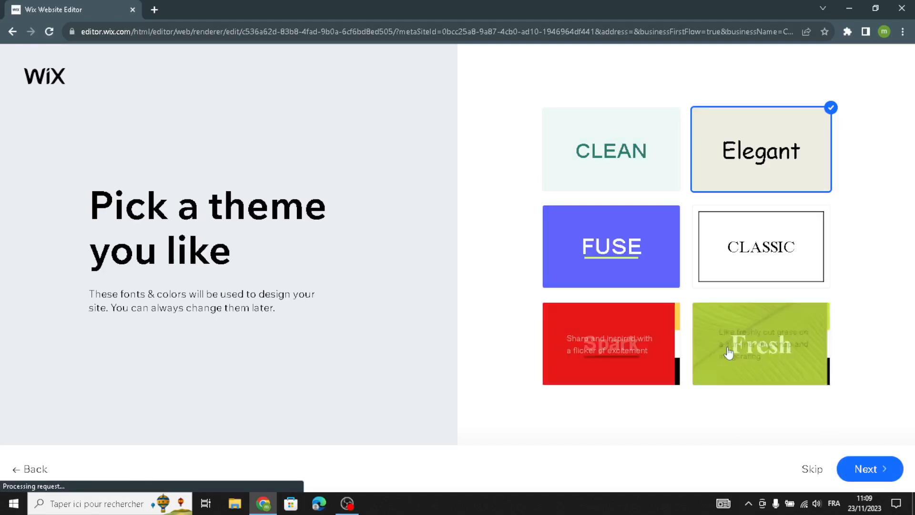
pyautogui.click(746, 230)
pyautogui.click(847, 465)
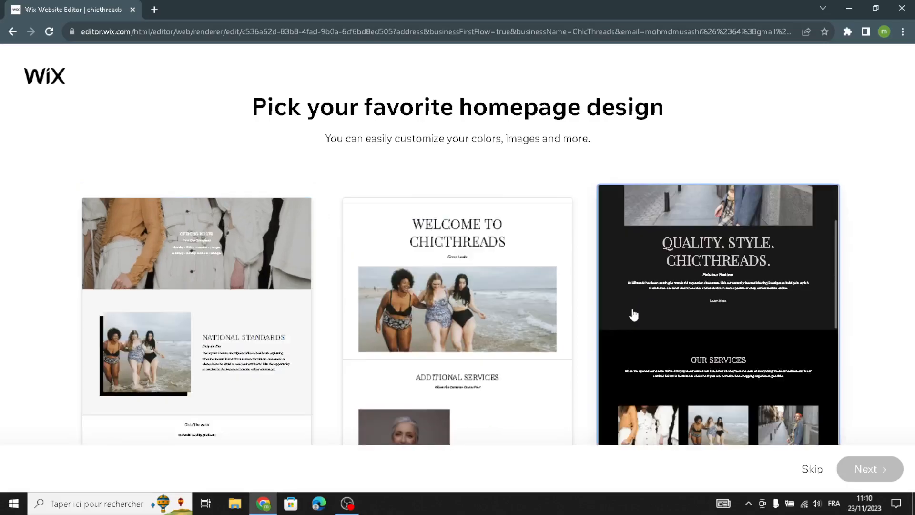
pyautogui.click(737, 260)
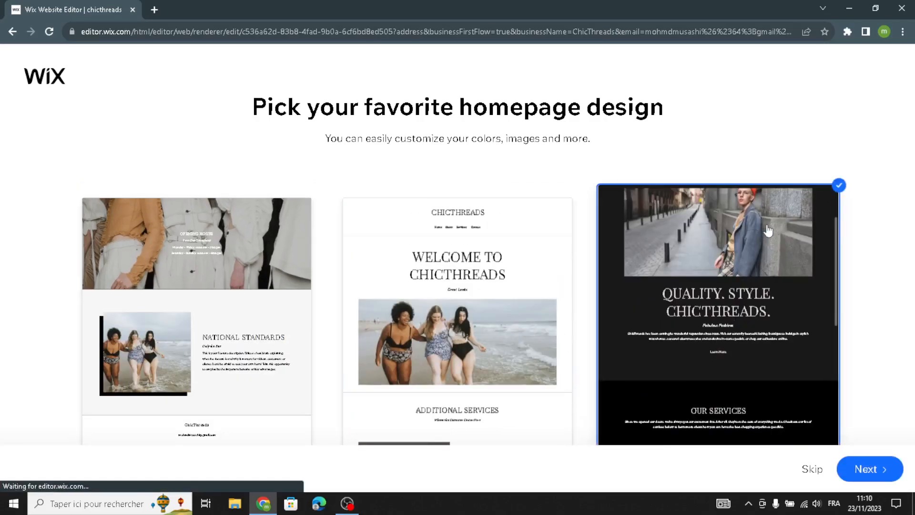
pyautogui.click(857, 469)
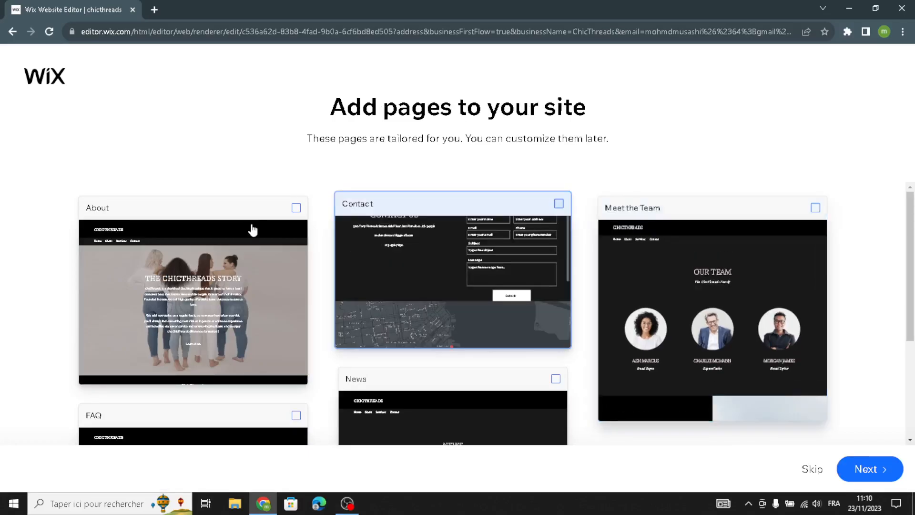
# - Add the About, Contact, Meet the Team, FAQ and News pages and open the site in the editor
pyautogui.scroll(-1, 229, 279)
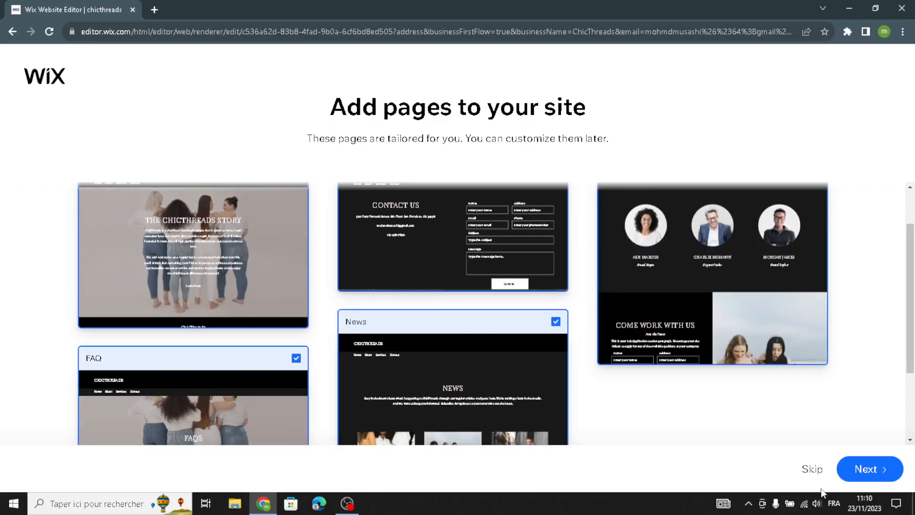
pyautogui.click(871, 469)
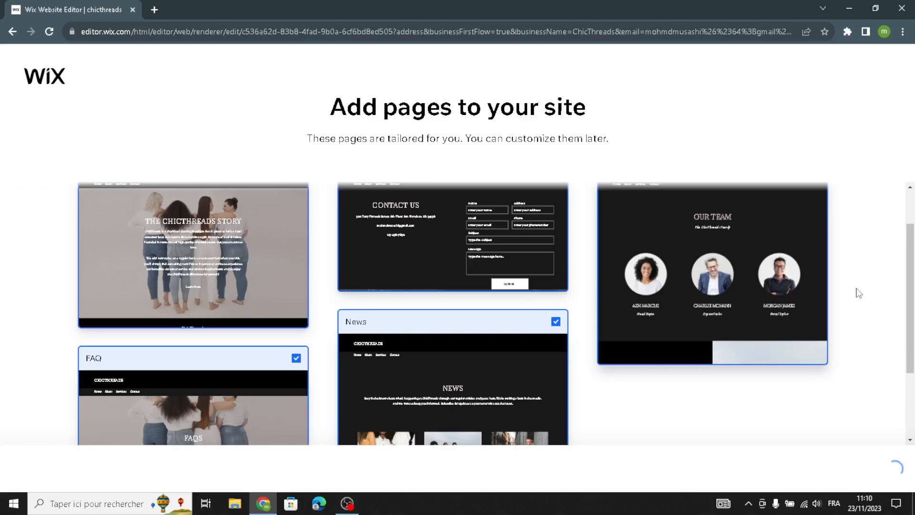
pyautogui.scroll(1, 859, 293)
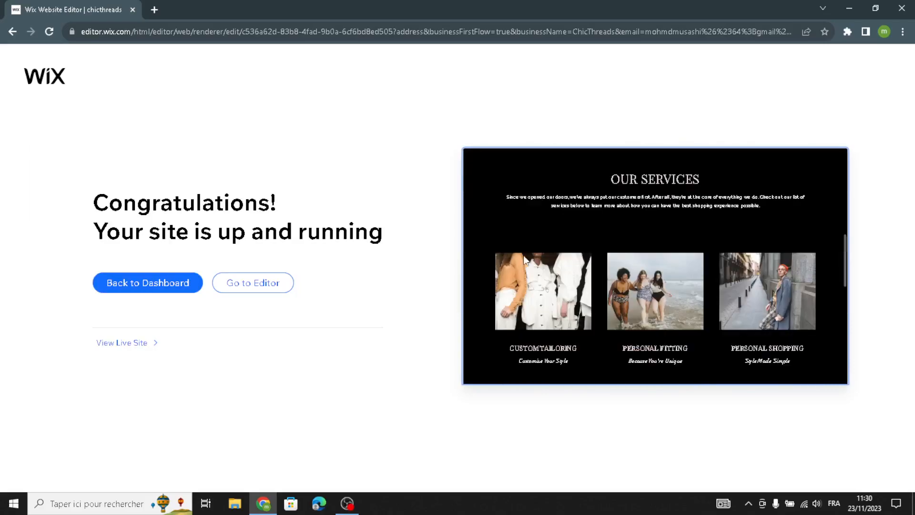
pyautogui.click(265, 289)
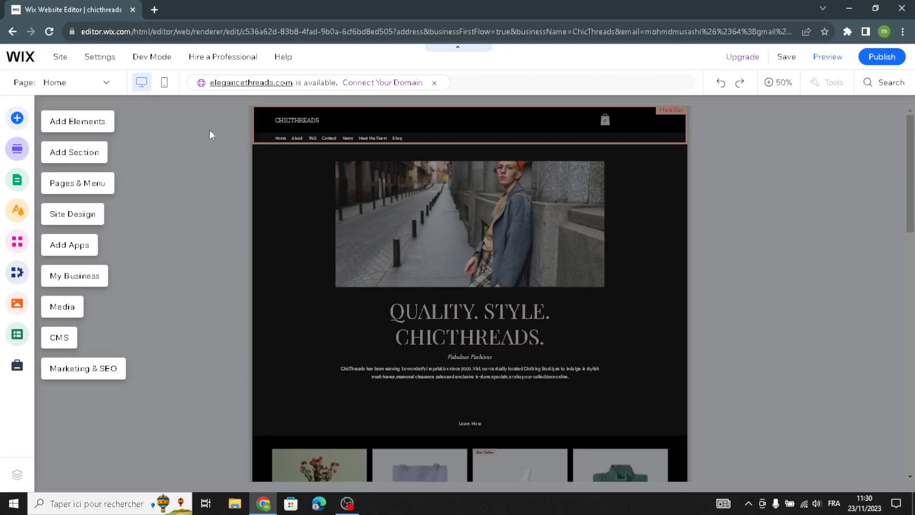
# - Browse the elements that can be added to the site, including titles, images, buttons, decorative shapes, store and payment elements
pyautogui.click(85, 125)
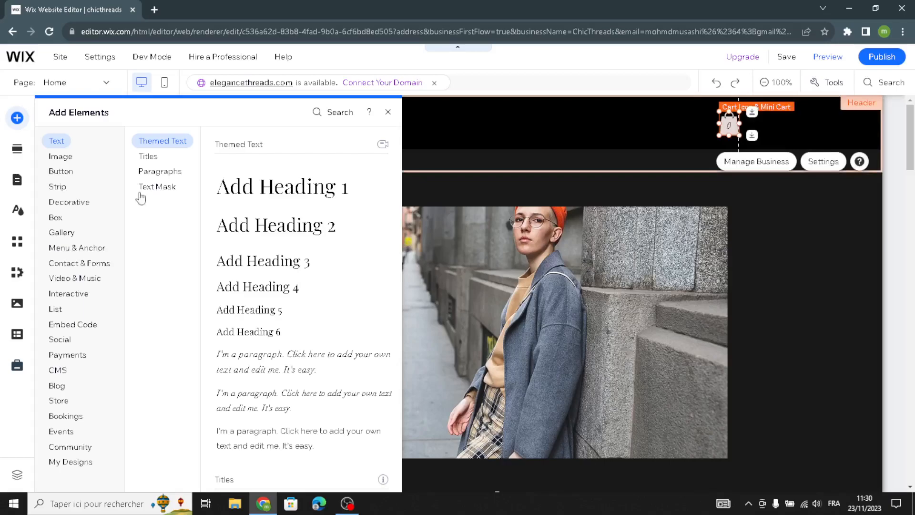
pyautogui.click(149, 155)
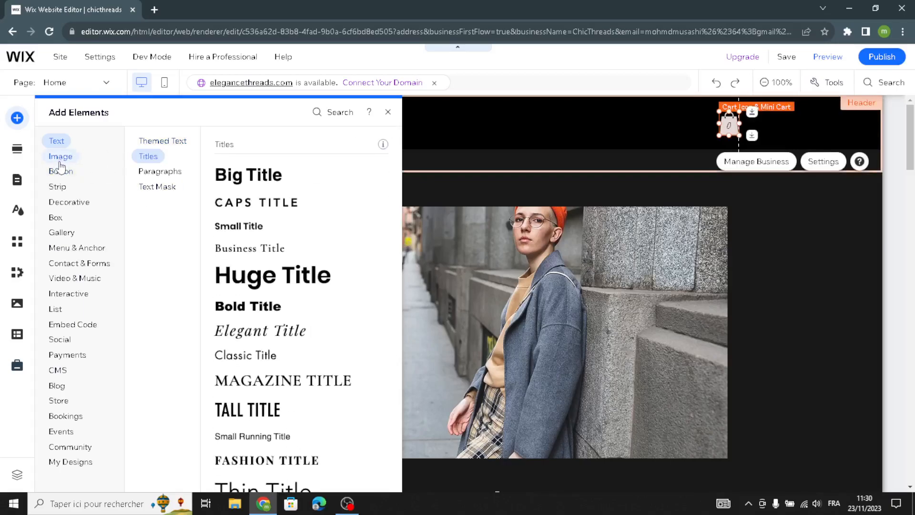
pyautogui.click(60, 158)
pyautogui.click(56, 173)
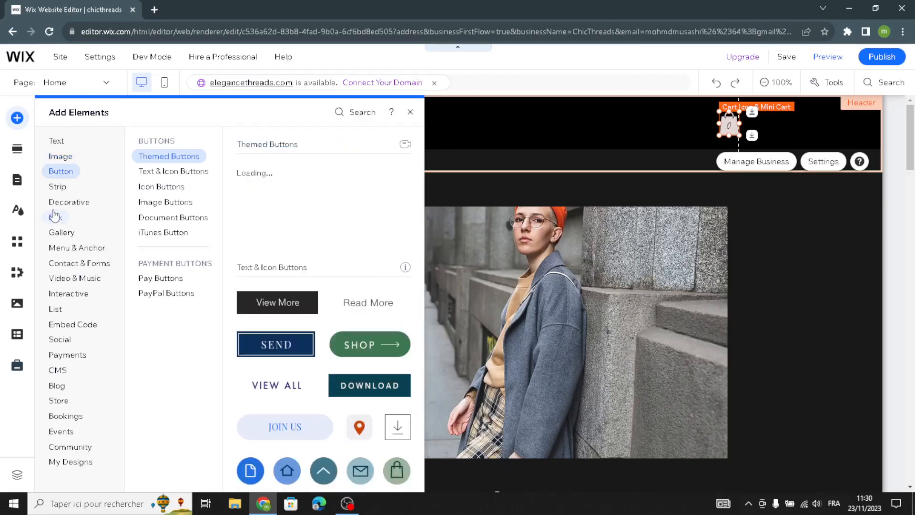
pyautogui.click(58, 215)
pyautogui.click(63, 206)
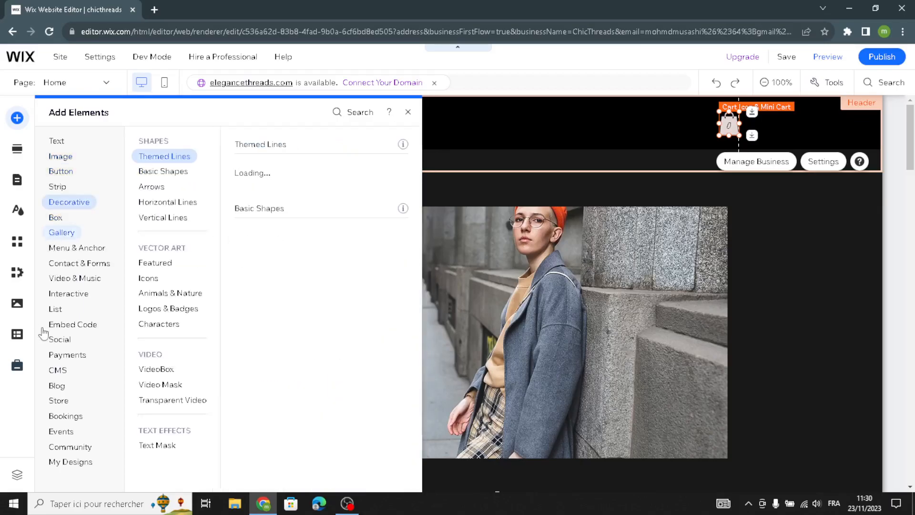
pyautogui.click(58, 399)
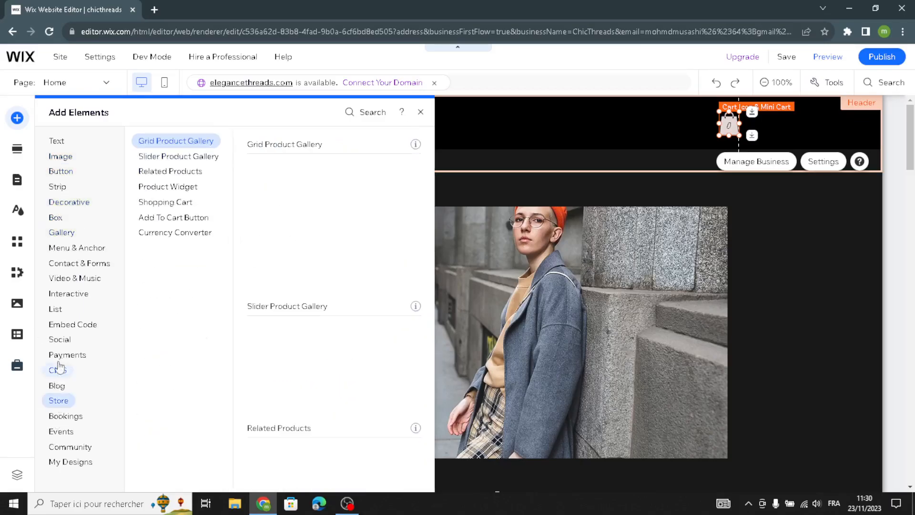
pyautogui.click(64, 355)
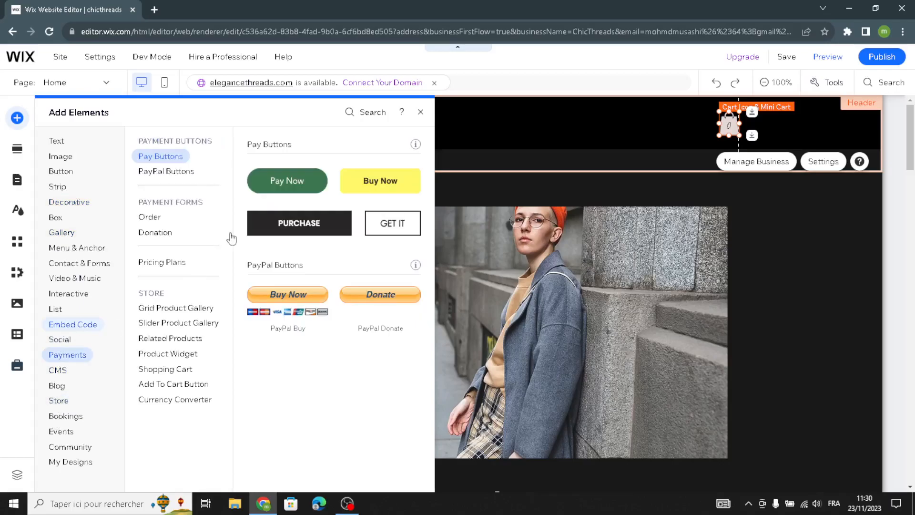
pyautogui.click(418, 112)
# - Examine the header's strips, its additional actions and its quick edit options for background, paragraph, menu and cart icon
pyautogui.click(394, 142)
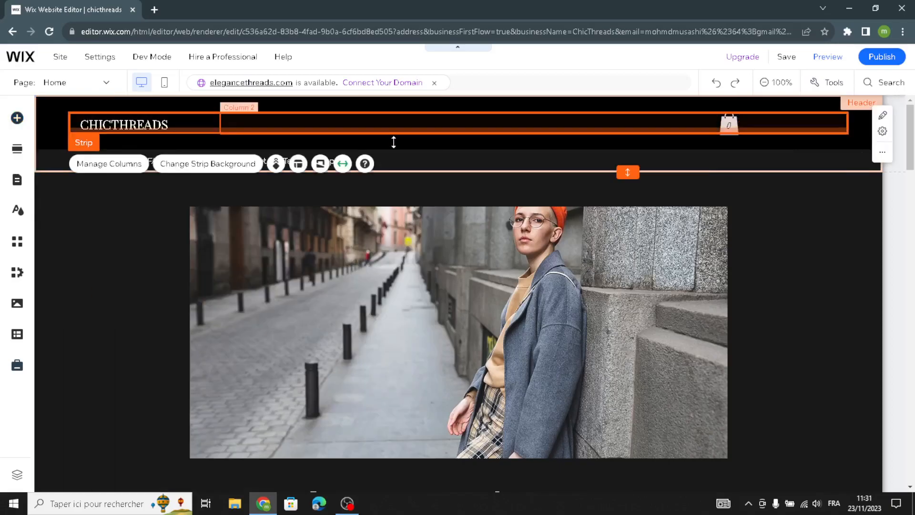
pyautogui.click(394, 156)
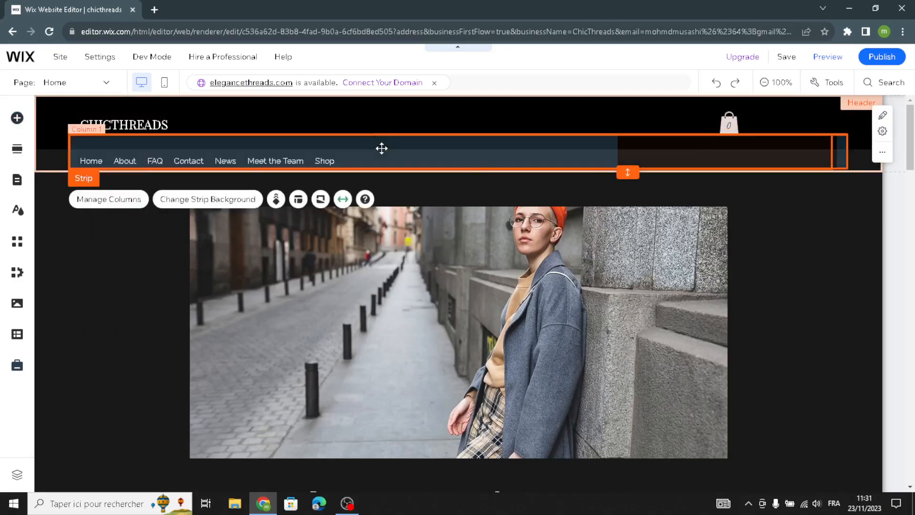
pyautogui.click(65, 127)
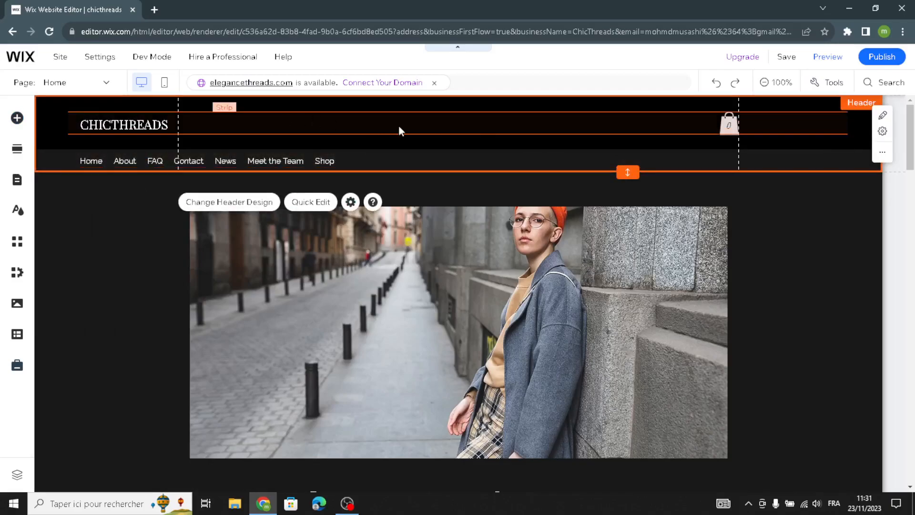
pyautogui.click(813, 155)
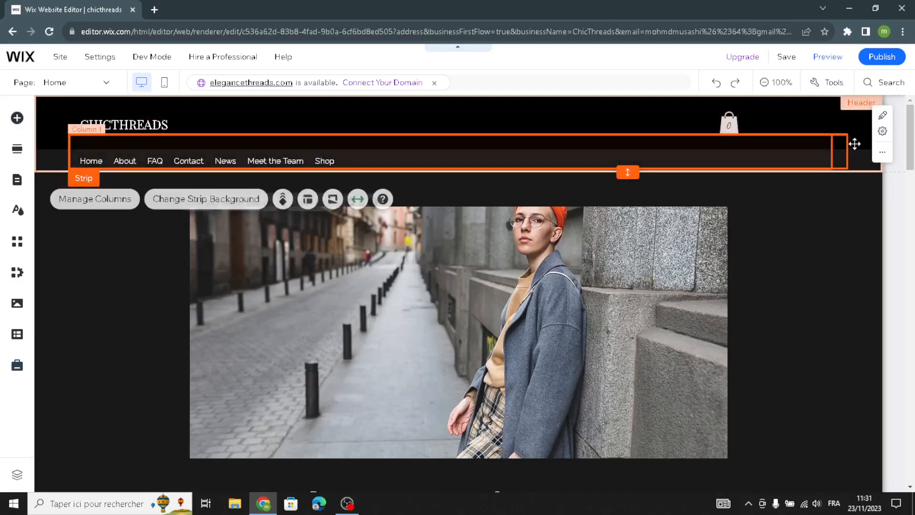
pyautogui.click(883, 156)
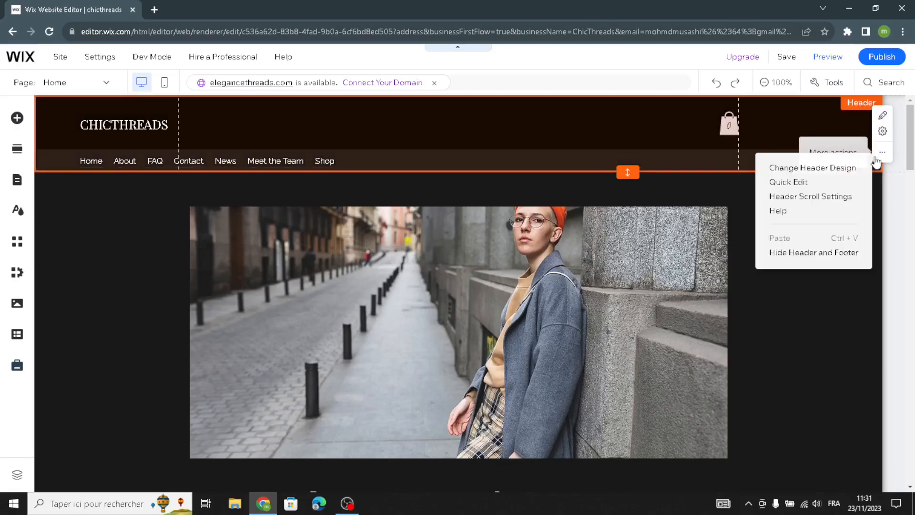
pyautogui.click(846, 187)
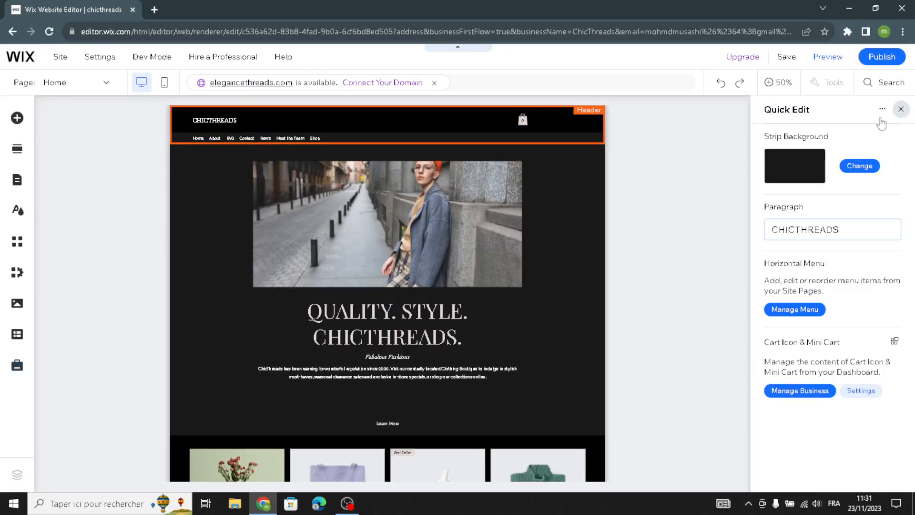
pyautogui.click(901, 109)
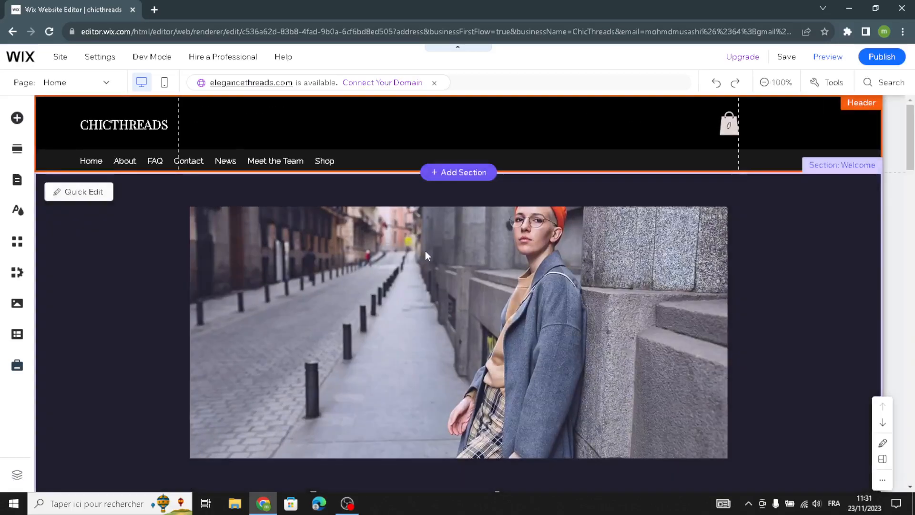
# - Review the Welcome section's editable background, image, title, paragraph and button content in Quick Edit
pyautogui.scroll(-1, 432, 254)
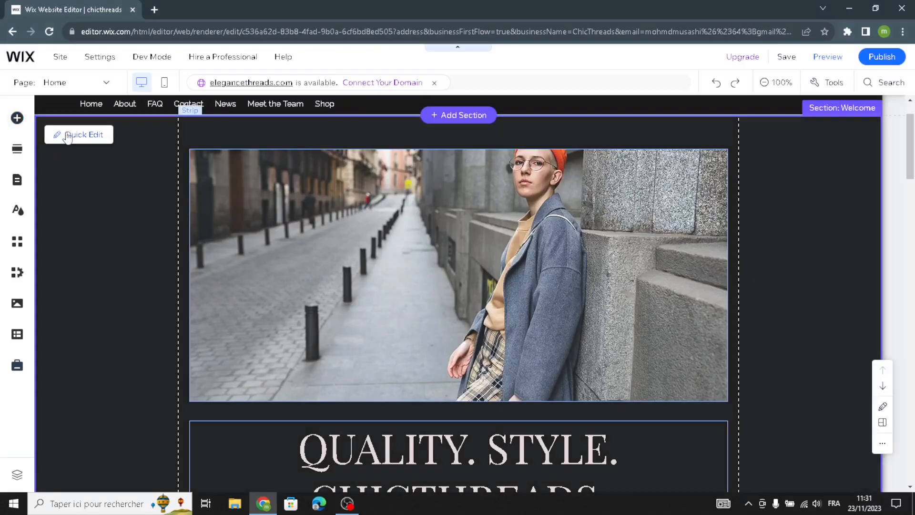
pyautogui.click(67, 137)
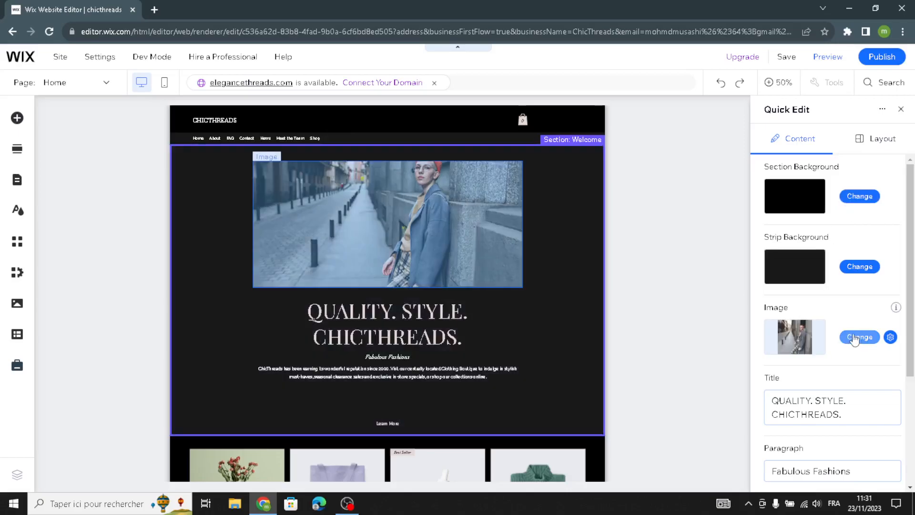
pyautogui.scroll(-1, 818, 429)
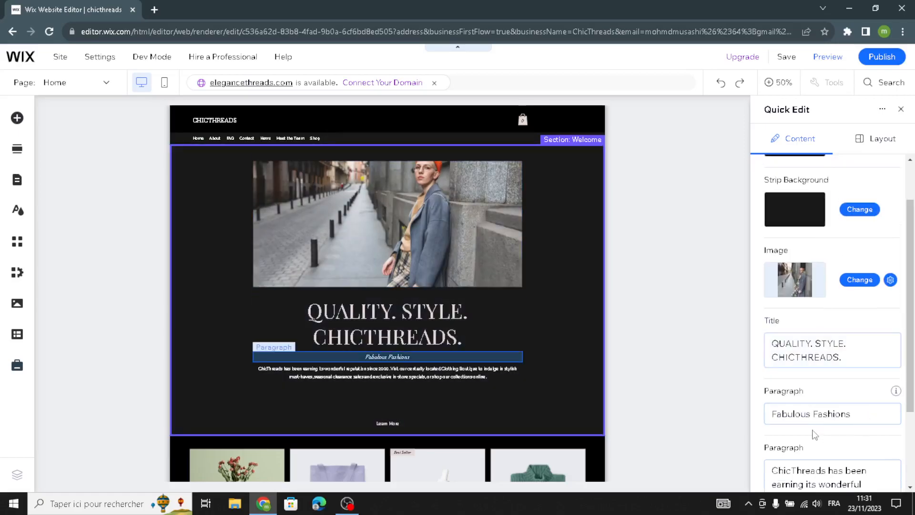
pyautogui.scroll(-1, 847, 405)
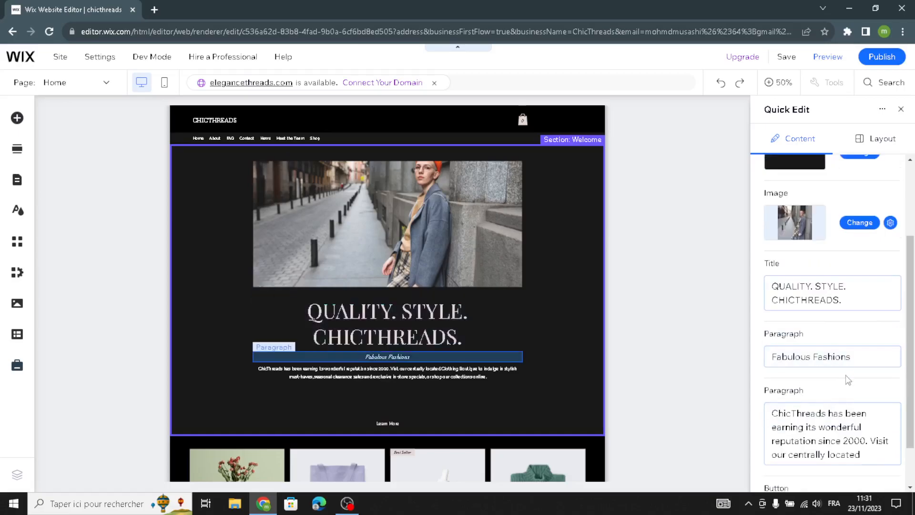
pyautogui.scroll(-1, 810, 415)
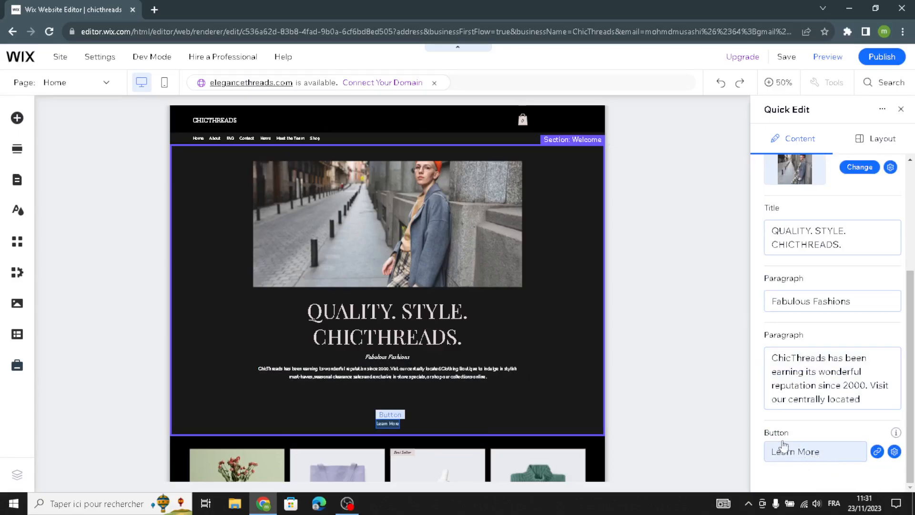
pyautogui.scroll(3, 782, 448)
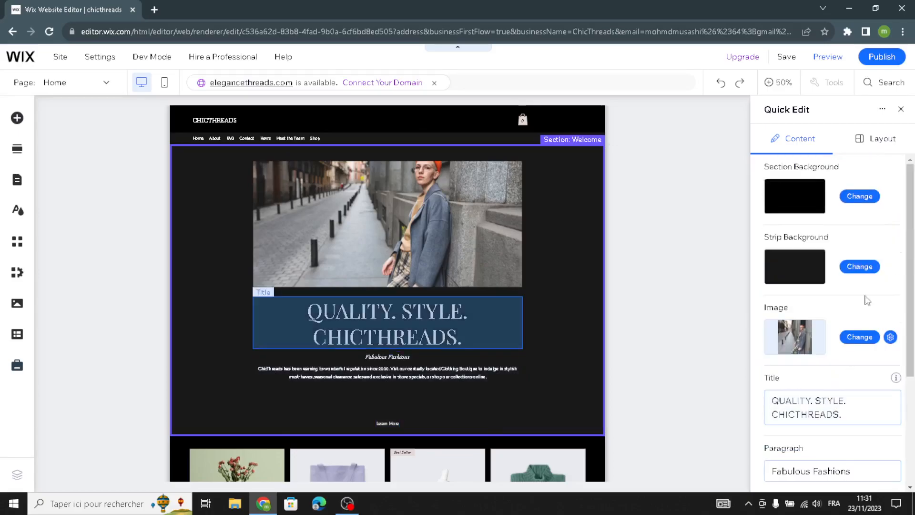
# - Set the Welcome section's background to the theme gray #808080 and return to its content settings
pyautogui.click(858, 198)
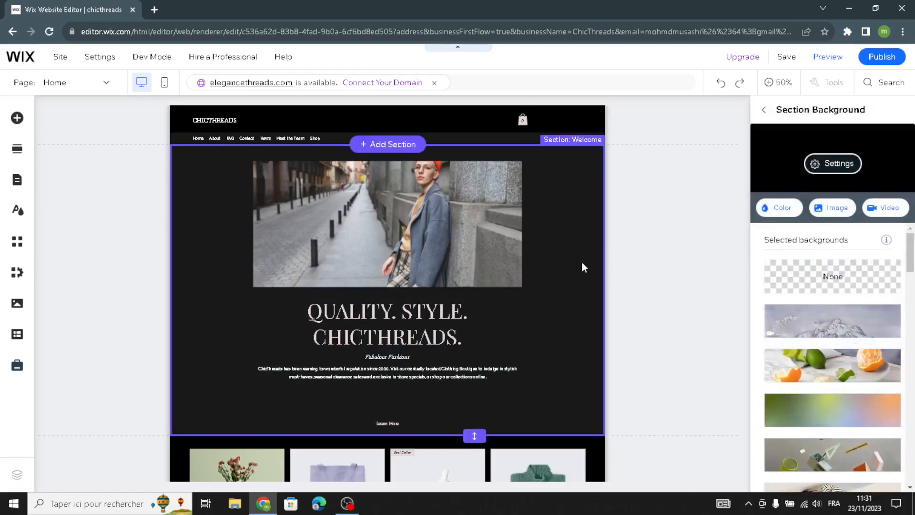
pyautogui.click(778, 212)
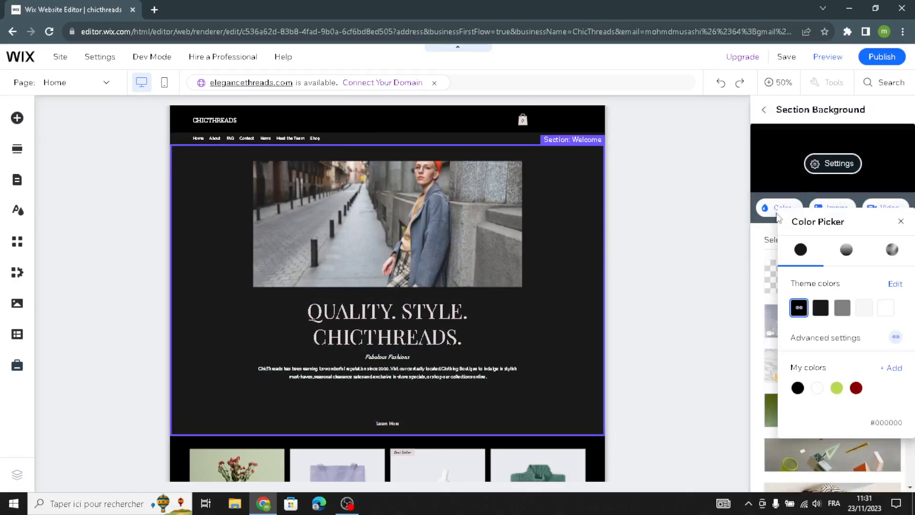
pyautogui.click(820, 308)
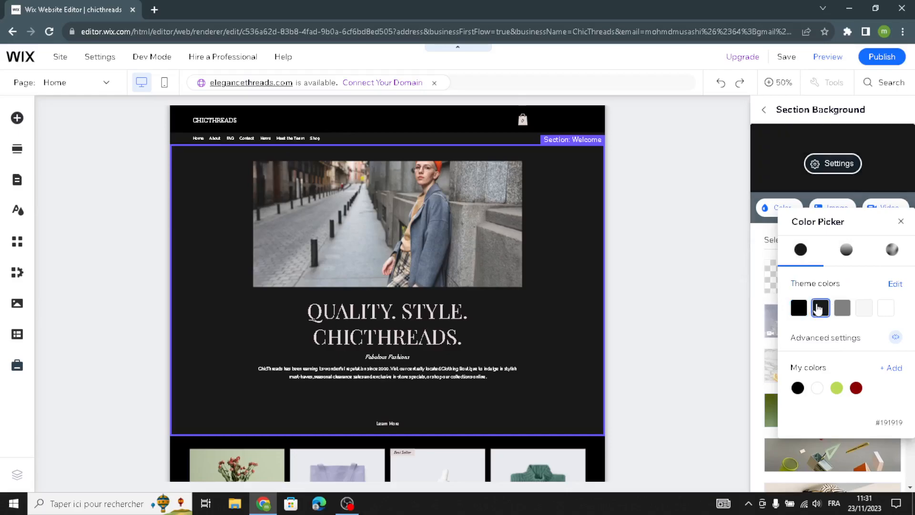
pyautogui.click(844, 309)
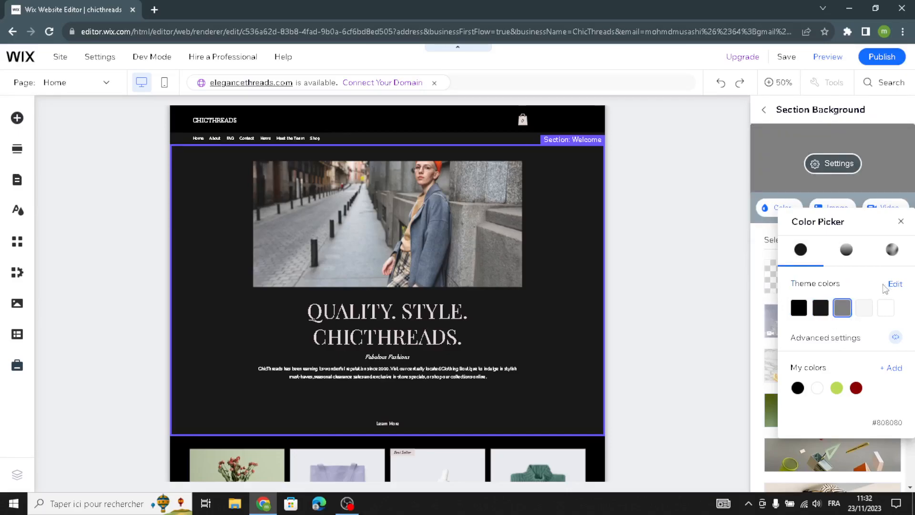
pyautogui.click(737, 270)
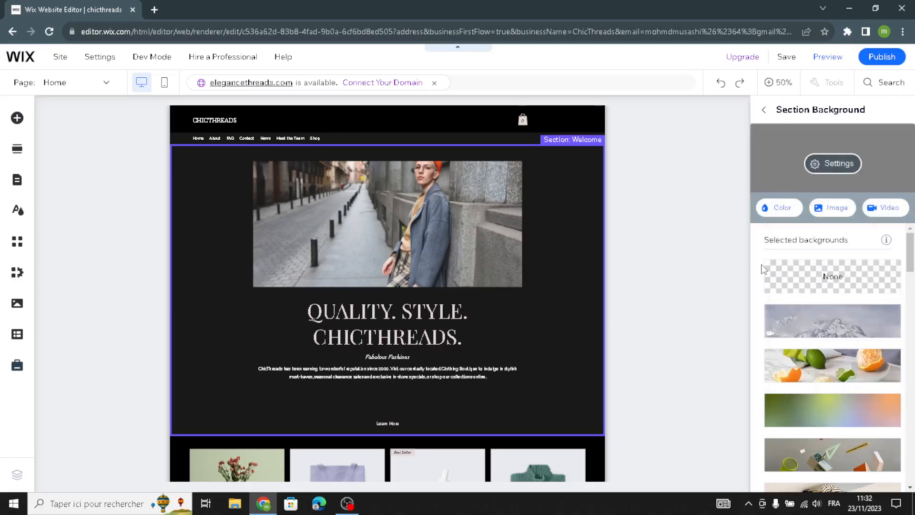
pyautogui.click(763, 110)
pyautogui.scroll(-4, 798, 305)
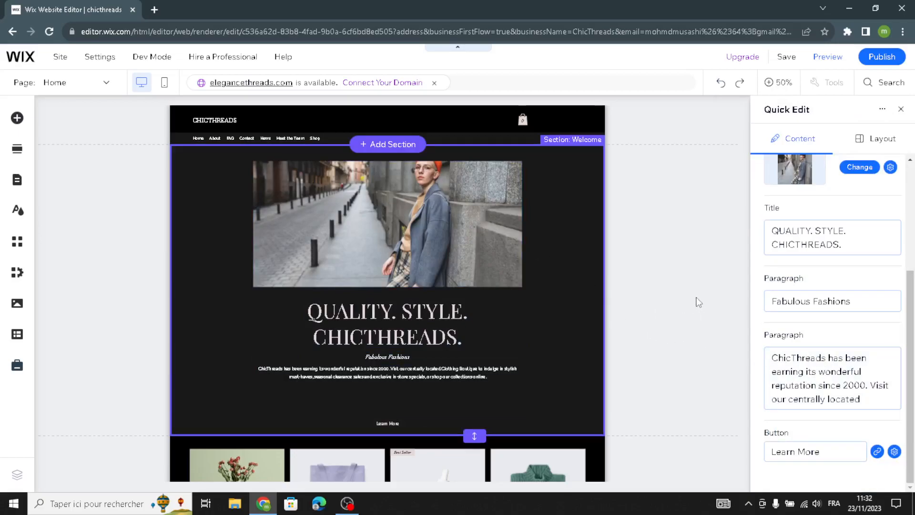
# - Look at the section categories and Welcome templates that can be added to the page, without inserting one
pyautogui.click(391, 146)
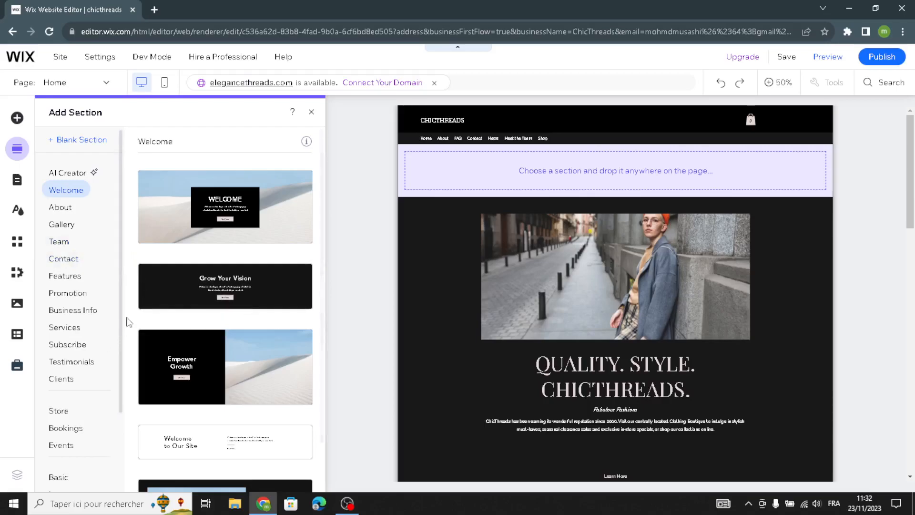
pyautogui.click(311, 111)
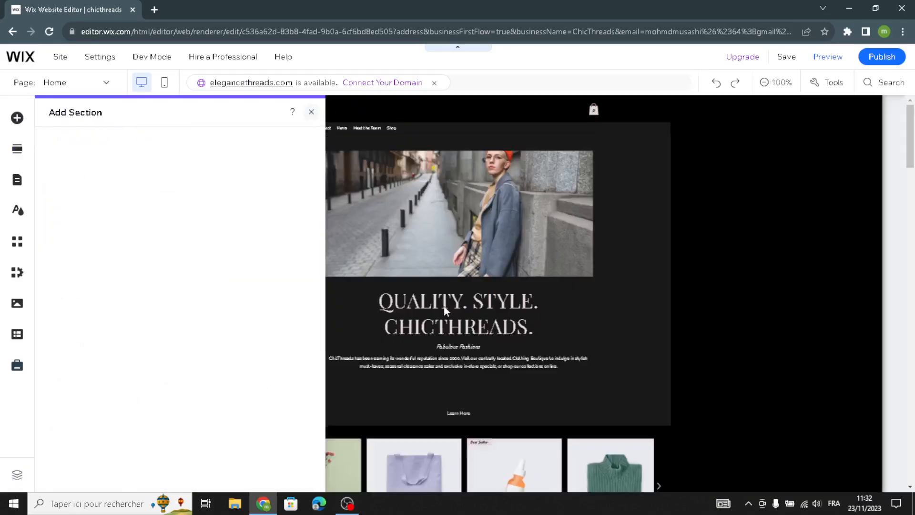
pyautogui.click(500, 340)
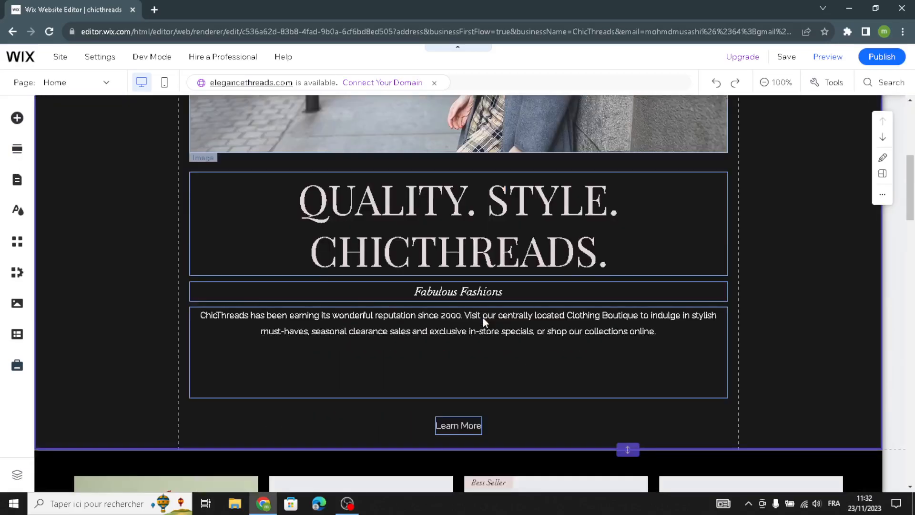
# - Open product management from the Products section's slider gallery and dismiss the tip about physical or digital products
pyautogui.scroll(-3, 482, 317)
pyautogui.scroll(3, 472, 292)
pyautogui.scroll(-7, 472, 292)
pyautogui.scroll(1, 389, 272)
pyautogui.scroll(-1, 288, 238)
pyautogui.scroll(1, 101, 211)
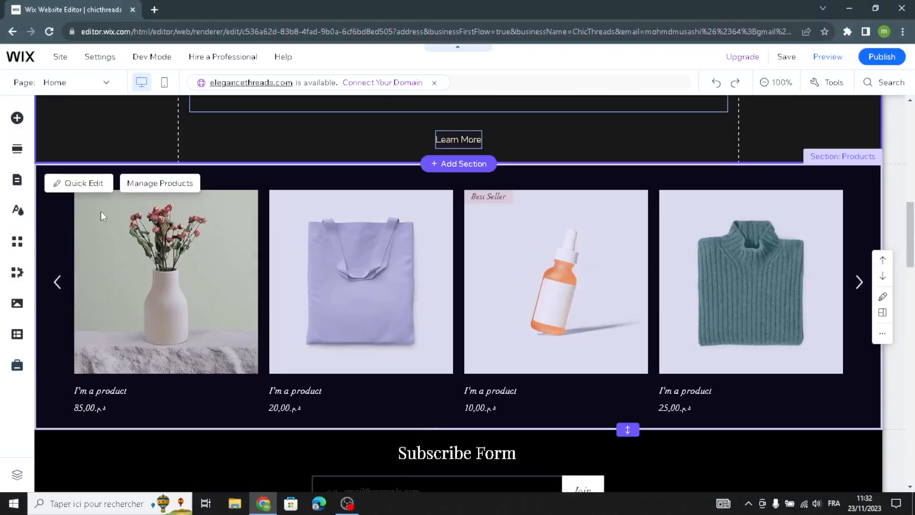
pyautogui.click(83, 187)
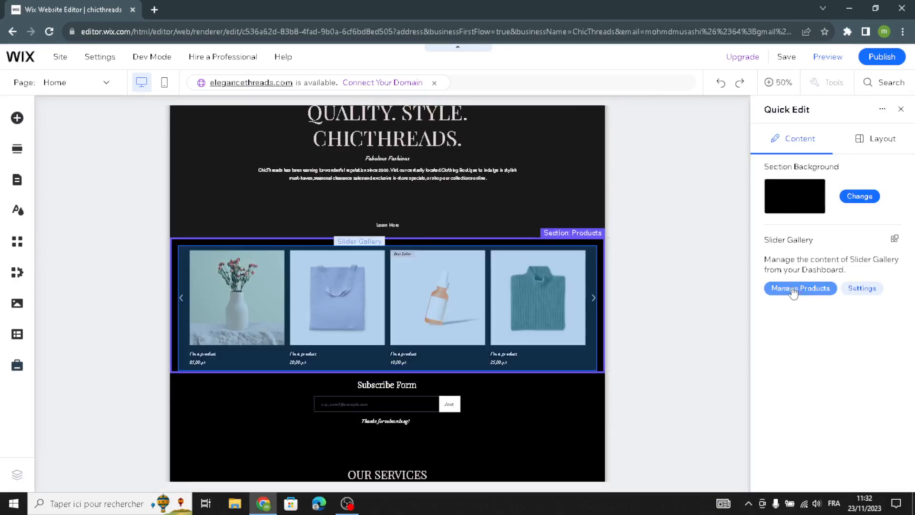
pyautogui.click(793, 290)
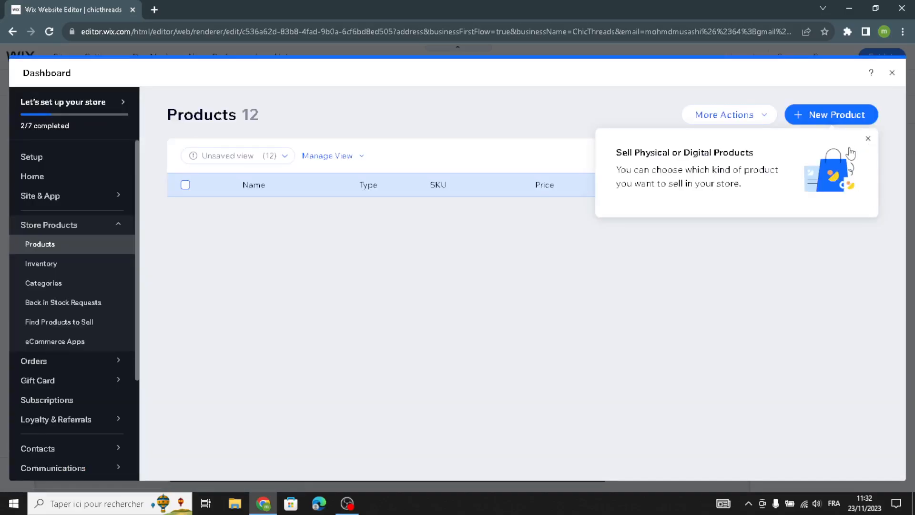
pyautogui.click(869, 139)
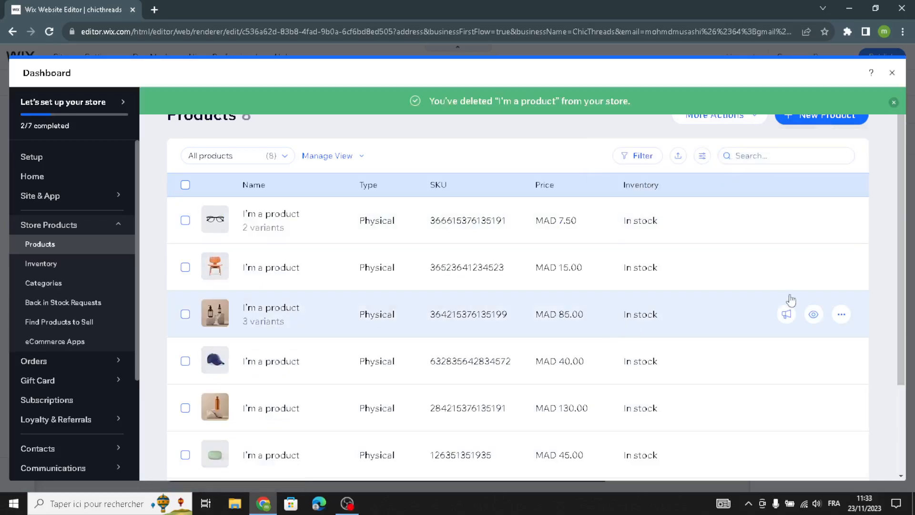
# - Delete the eyeglasses and all remaining sample products from the store
pyautogui.click(840, 227)
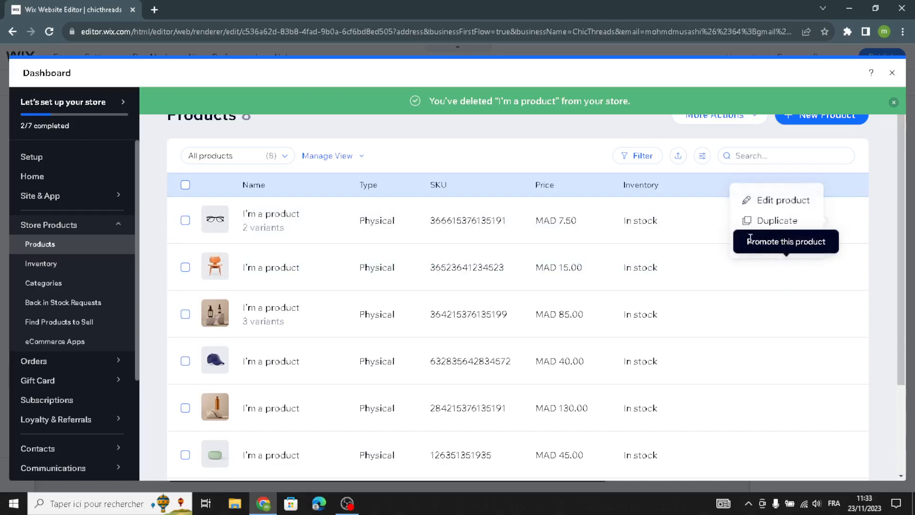
pyautogui.click(842, 220)
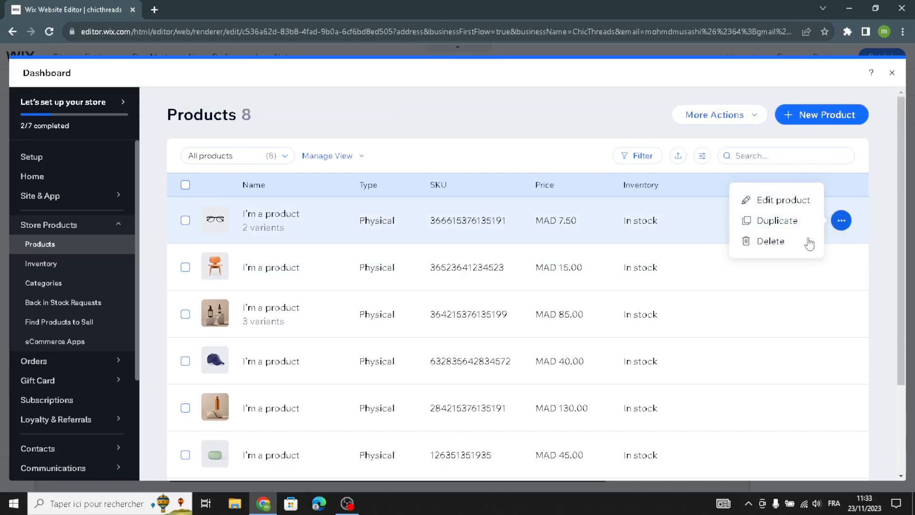
pyautogui.click(782, 248)
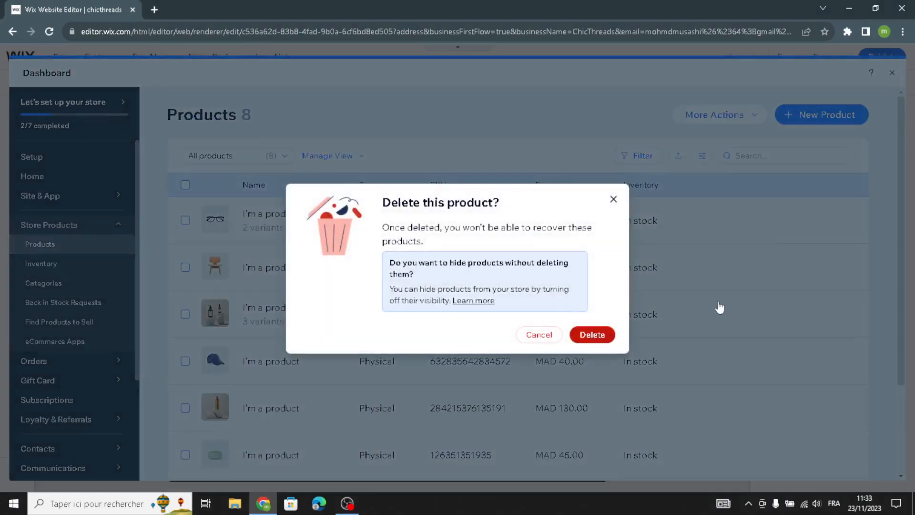
pyautogui.click(600, 335)
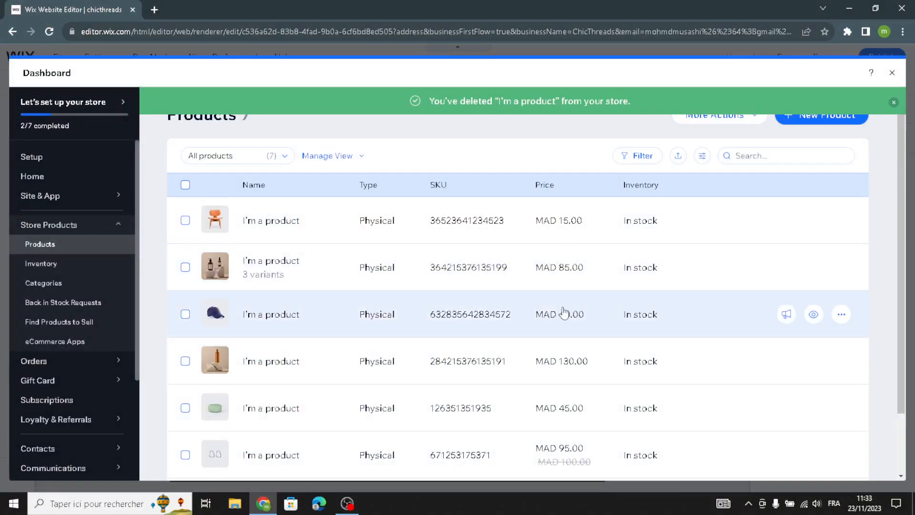
pyautogui.scroll(-2, 403, 418)
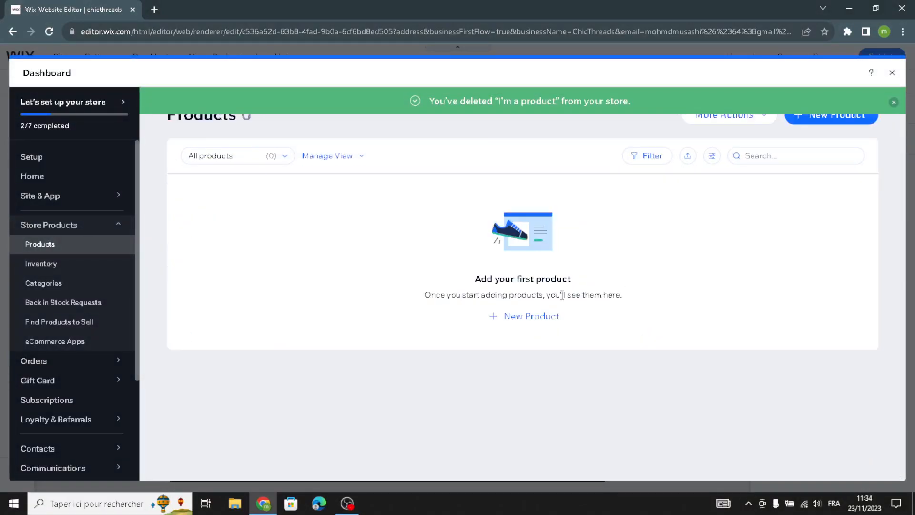
# - Open a blank physical product form, examine its info, pricing, options, inventory and shipping fields, and return to the page editor without saving
pyautogui.click(542, 322)
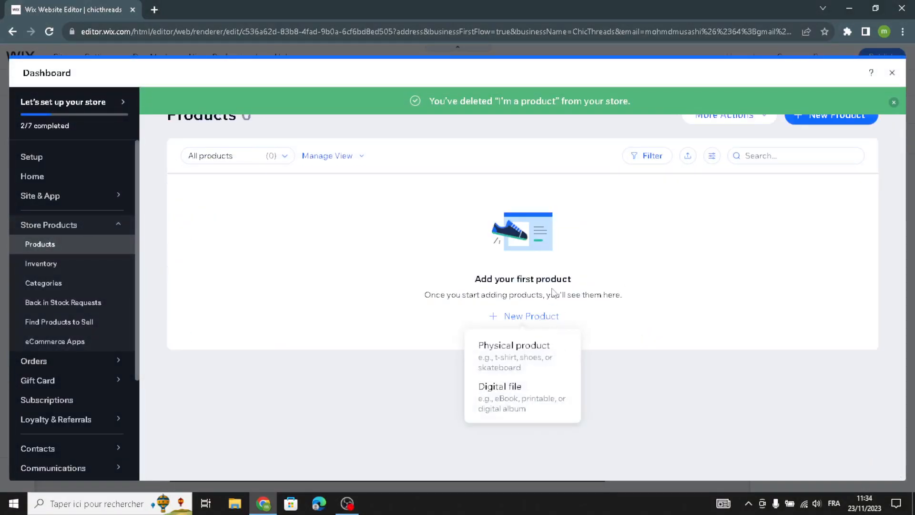
pyautogui.click(526, 347)
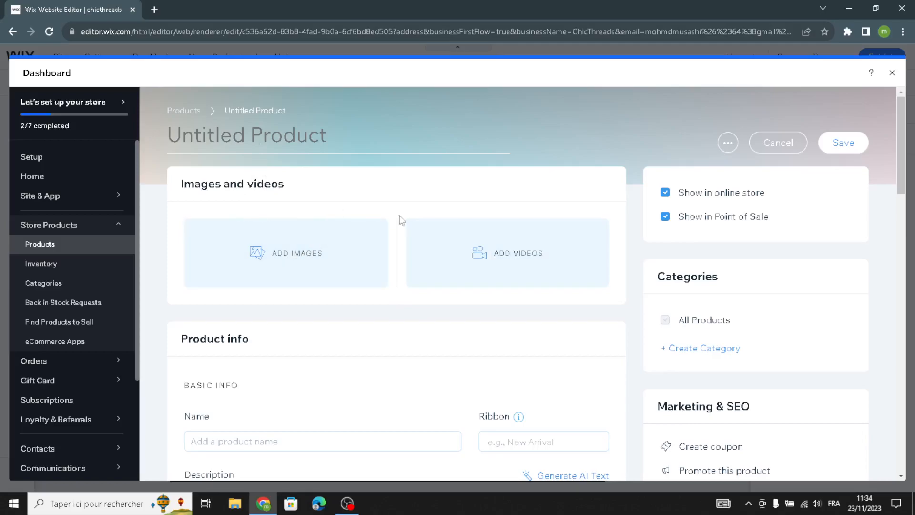
pyautogui.scroll(-3, 521, 257)
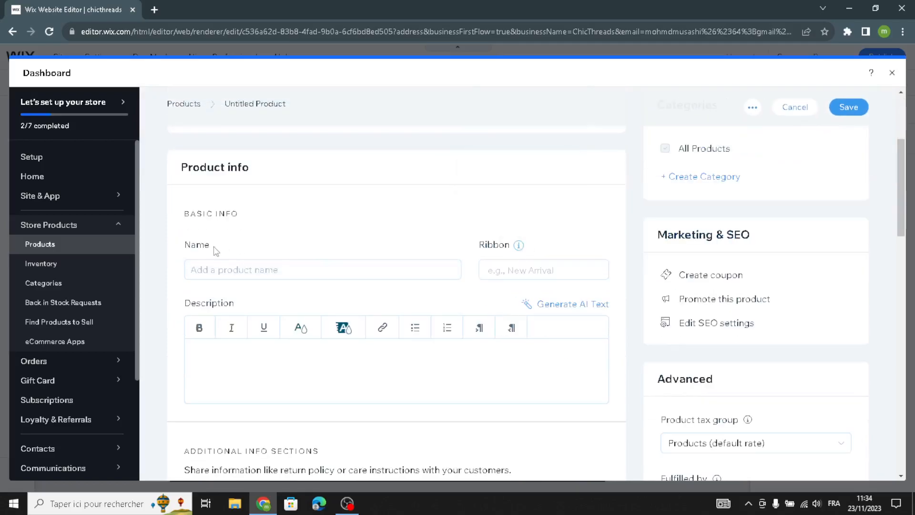
pyautogui.scroll(-5, 452, 343)
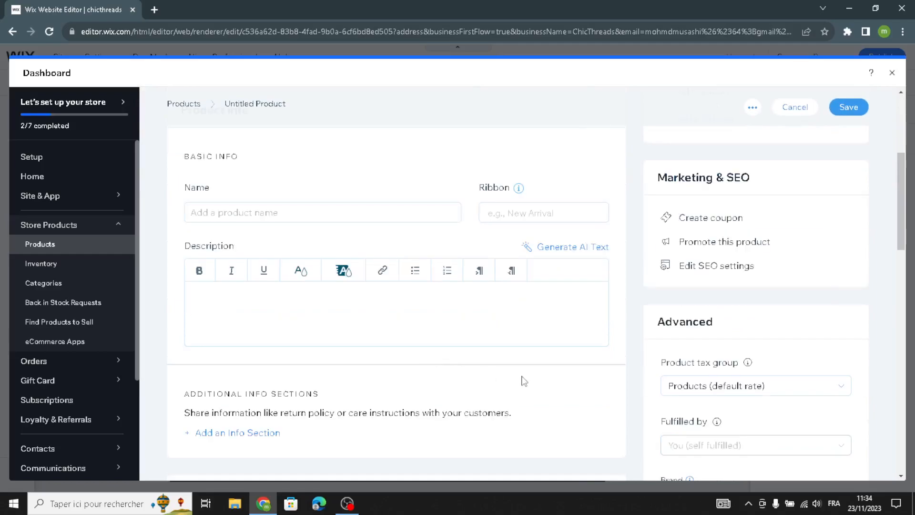
pyautogui.scroll(-4, 182, 353)
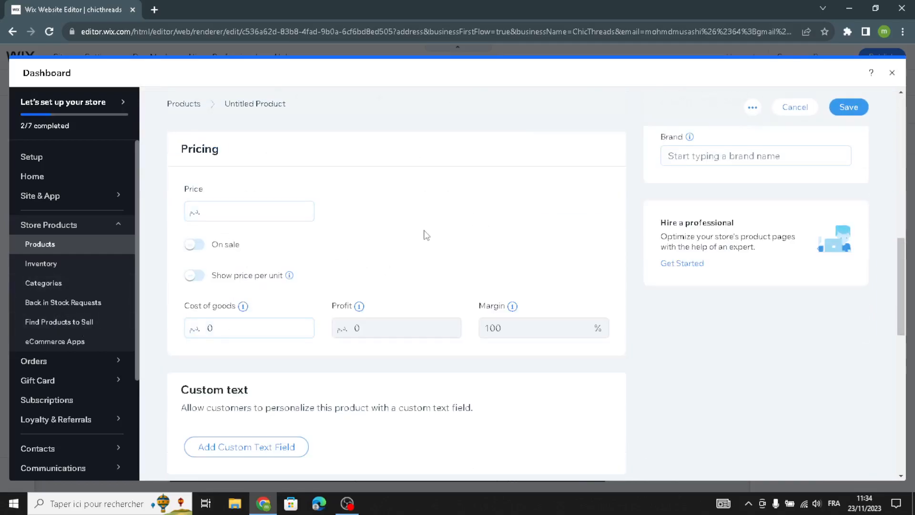
pyautogui.scroll(-4, 426, 235)
pyautogui.scroll(-3, 287, 319)
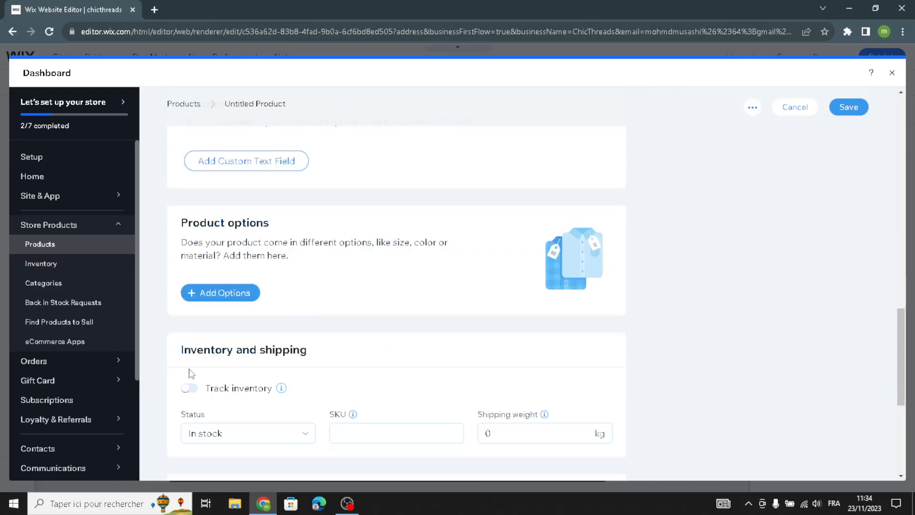
pyautogui.scroll(-4, 181, 271)
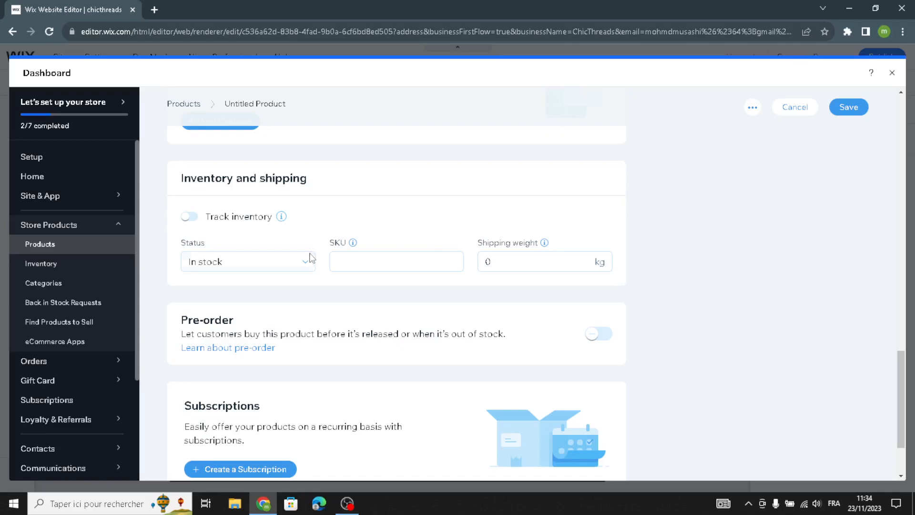
pyautogui.scroll(-3, 310, 258)
pyautogui.scroll(8, 558, 293)
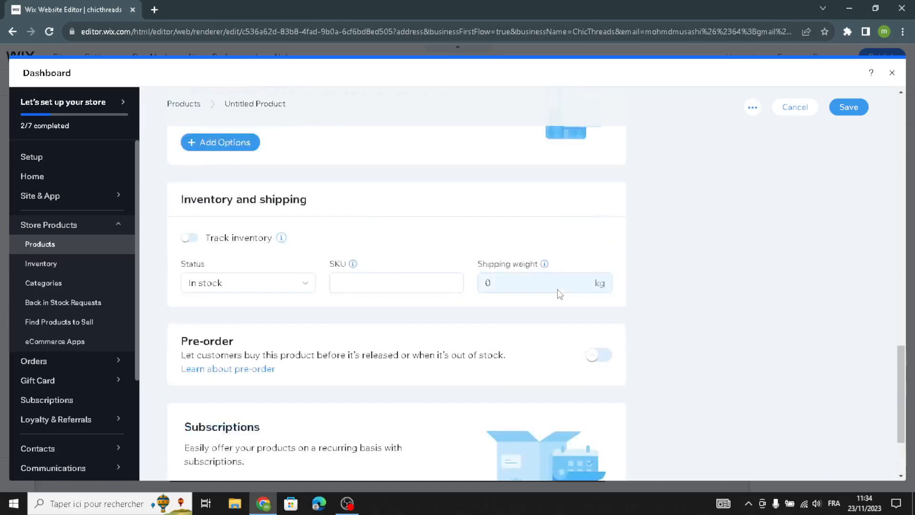
pyautogui.scroll(-6, 579, 278)
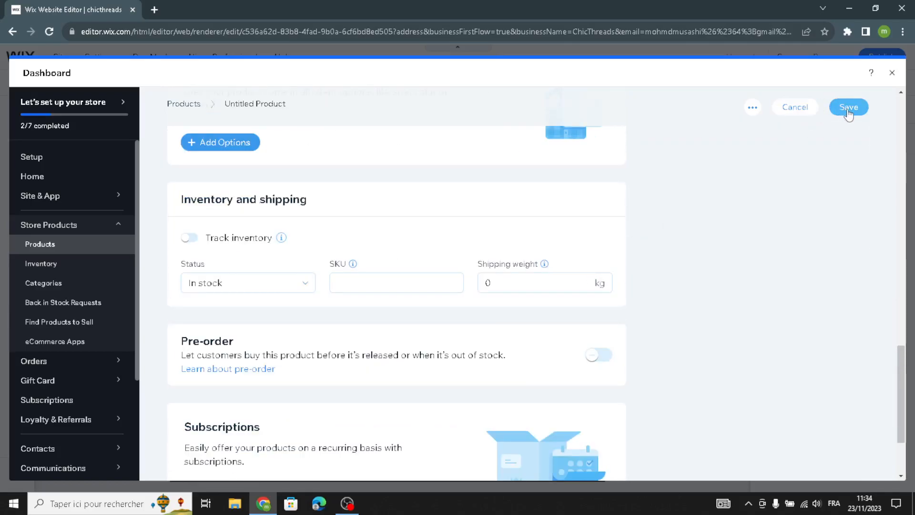
pyautogui.click(892, 73)
# - Look over the Products section and the Subscribe section's content settings, including its title, submit button and thank-you paragraph
pyautogui.scroll(-4, 368, 316)
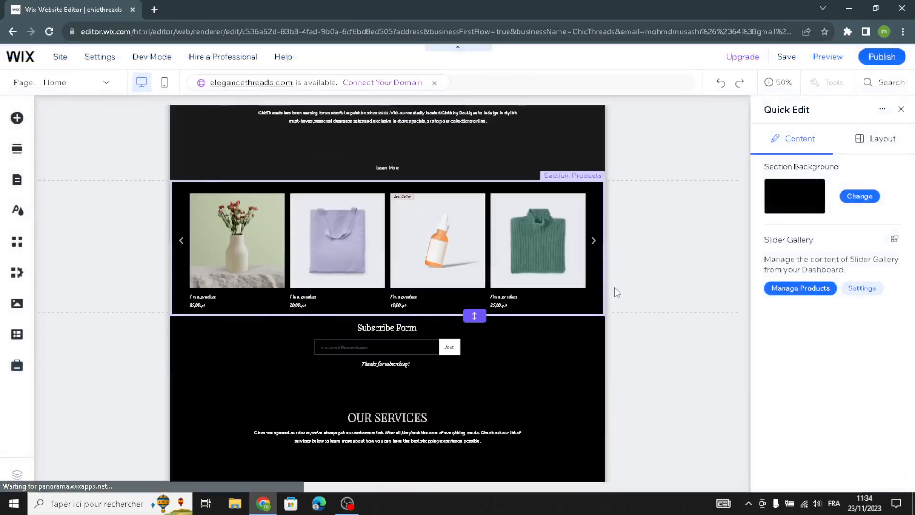
pyautogui.scroll(4, 485, 241)
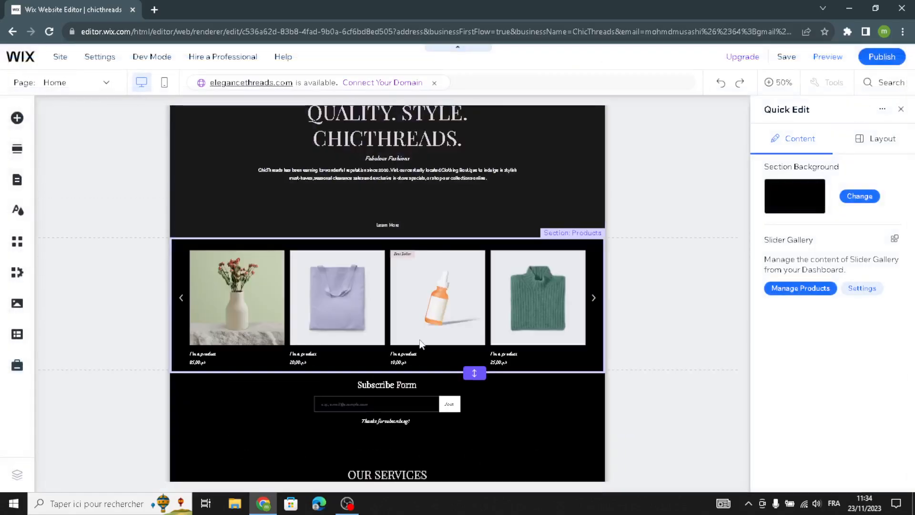
pyautogui.scroll(1, 442, 307)
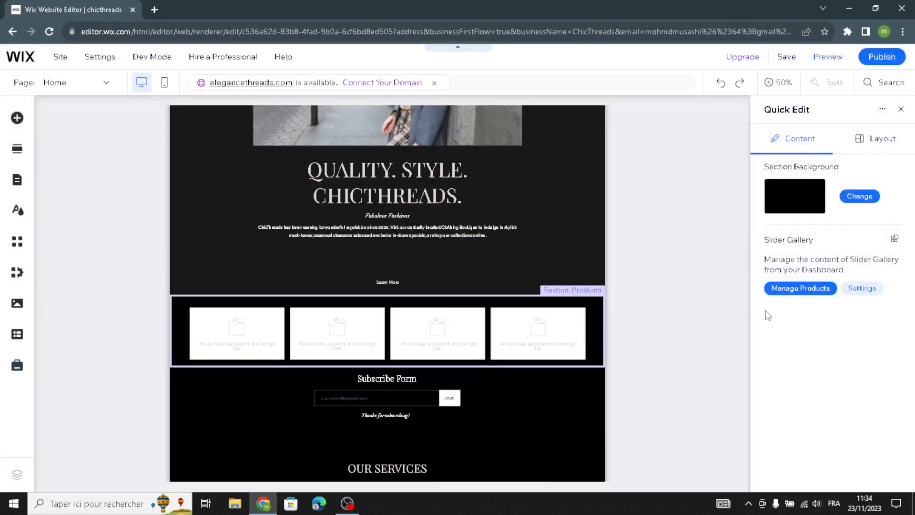
pyautogui.scroll(-3, 554, 336)
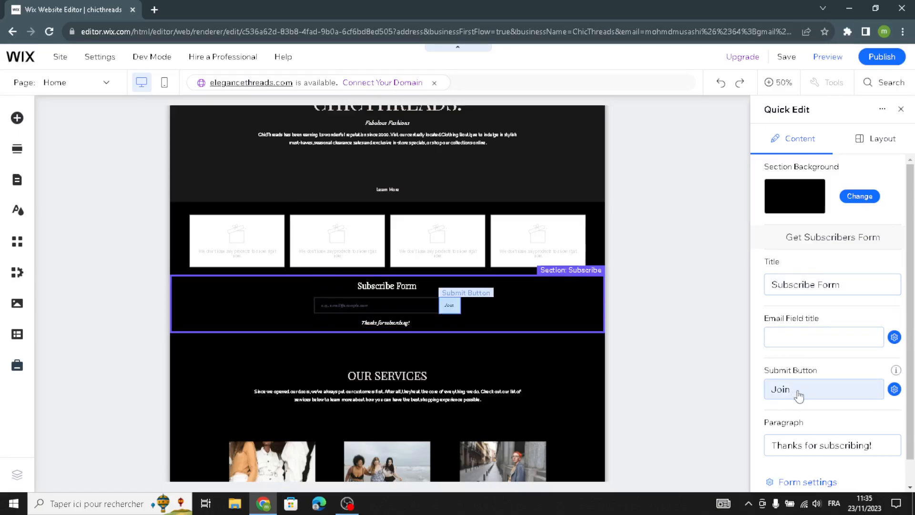
pyautogui.scroll(-1, 806, 403)
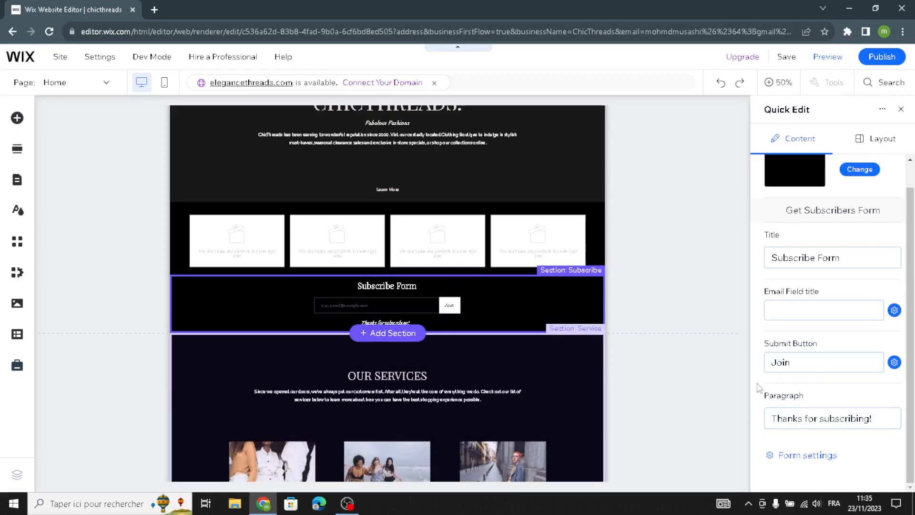
pyautogui.click(864, 418)
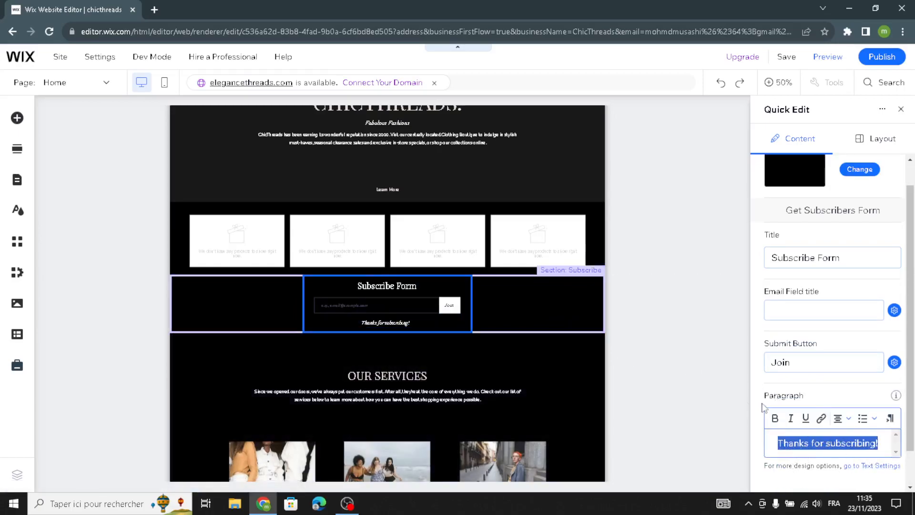
pyautogui.click(650, 313)
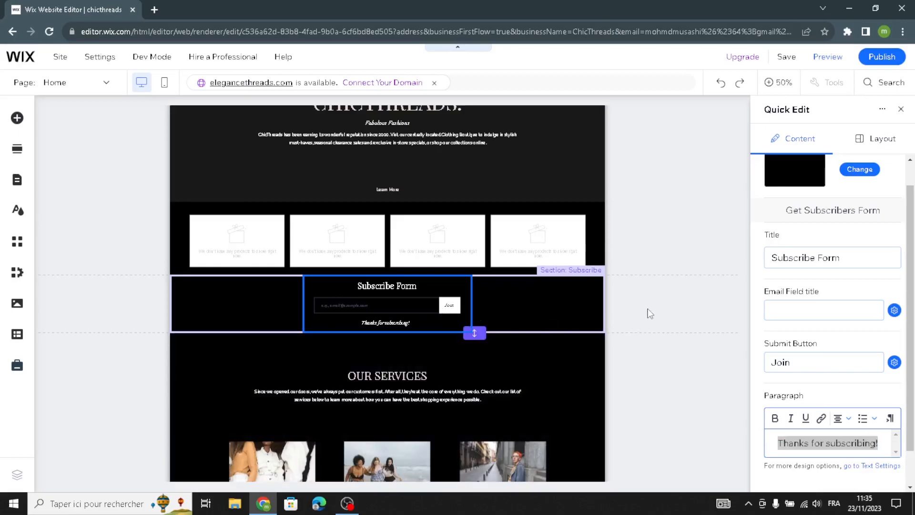
# - Examine the text input settings of the subscribe form's email field, including placeholder and validation options, and close them
pyautogui.click(895, 310)
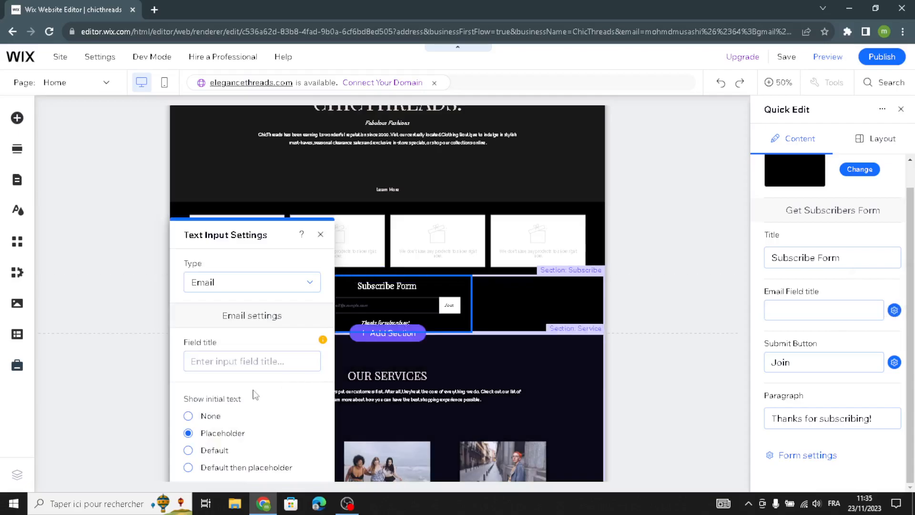
pyautogui.scroll(-6, 251, 332)
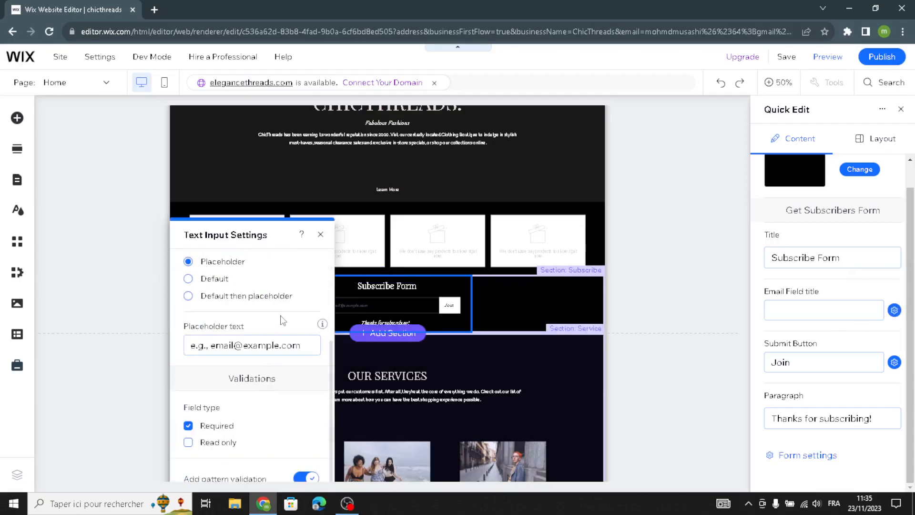
pyautogui.scroll(-5, 268, 353)
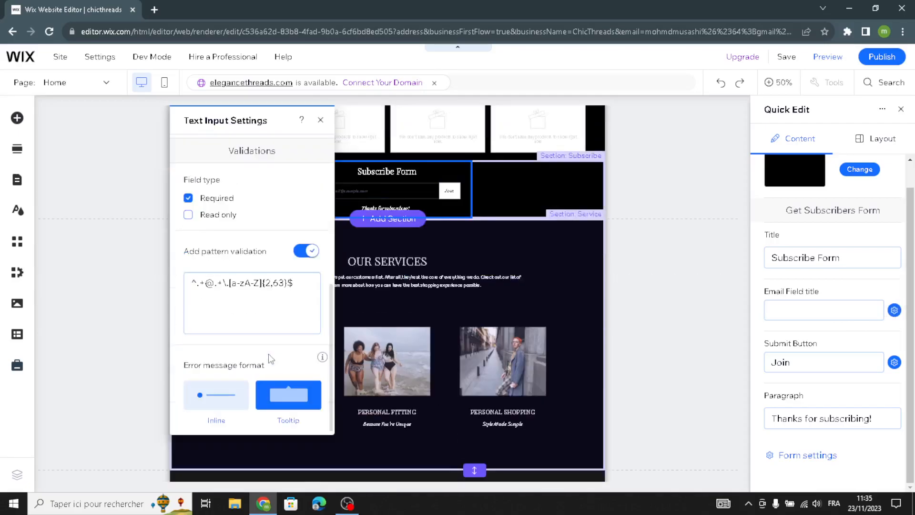
pyautogui.scroll(5, 530, 276)
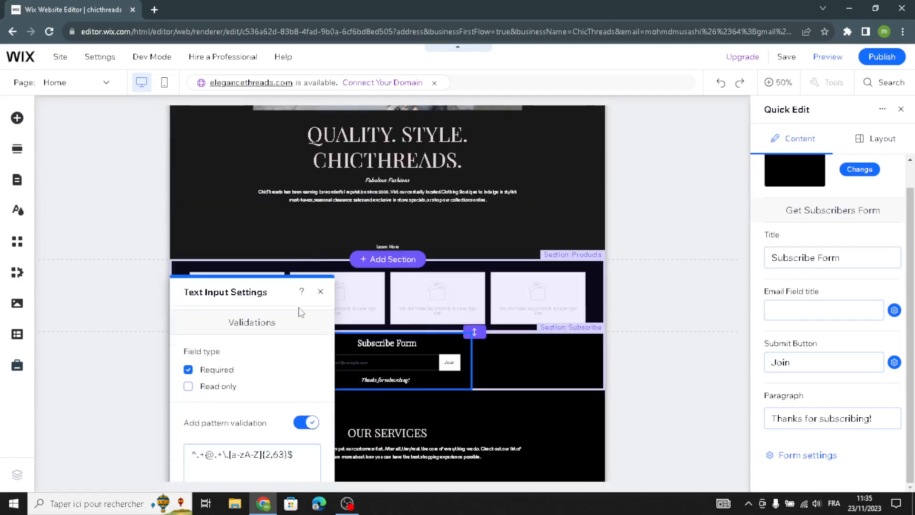
pyautogui.click(319, 293)
# - Select the Our Services section, review its background, title, paragraph and image settings, and close the quick editing view
pyautogui.scroll(-3, 563, 346)
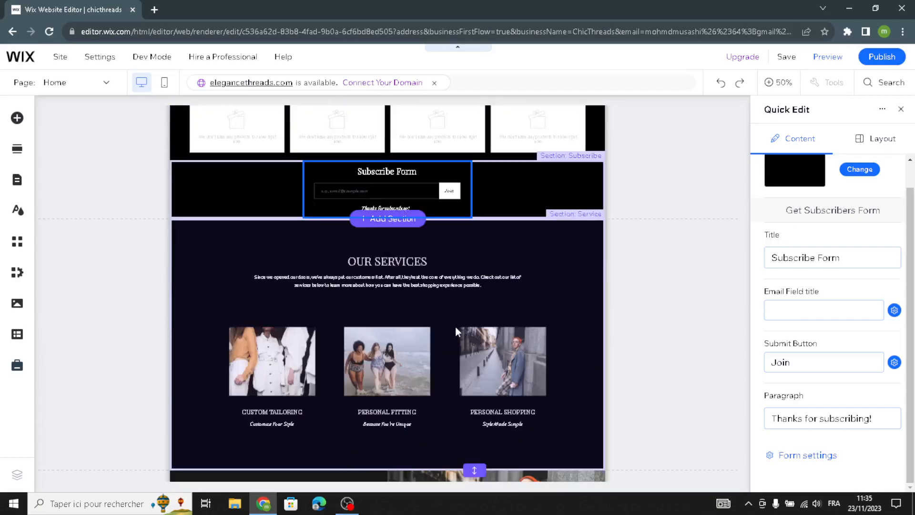
pyautogui.click(440, 288)
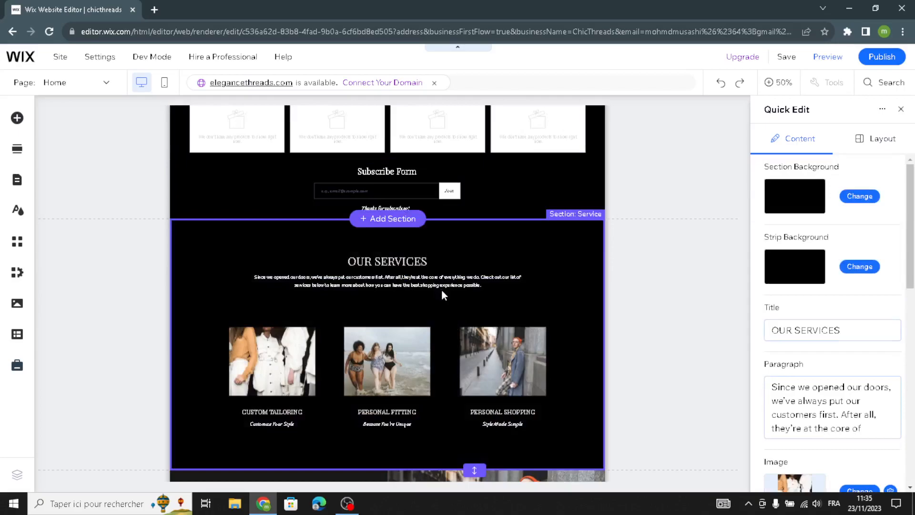
pyautogui.scroll(-1, 444, 296)
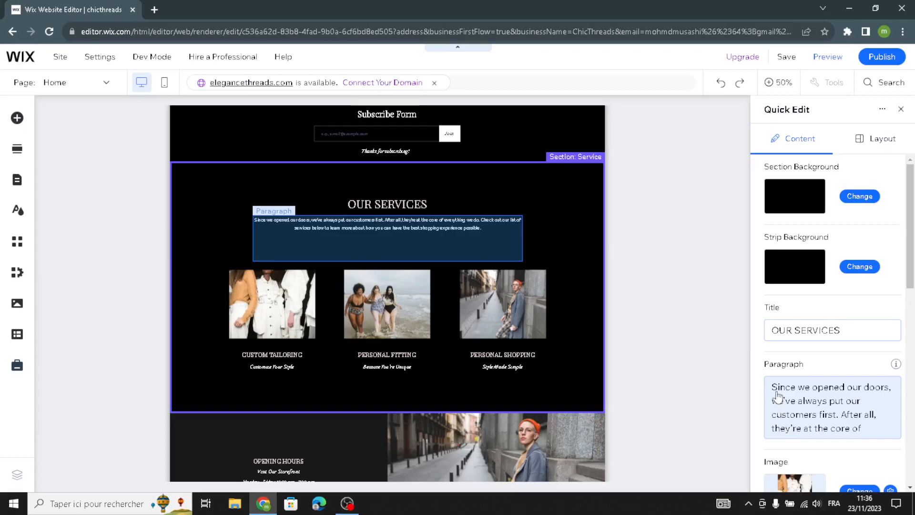
pyautogui.scroll(-2, 806, 410)
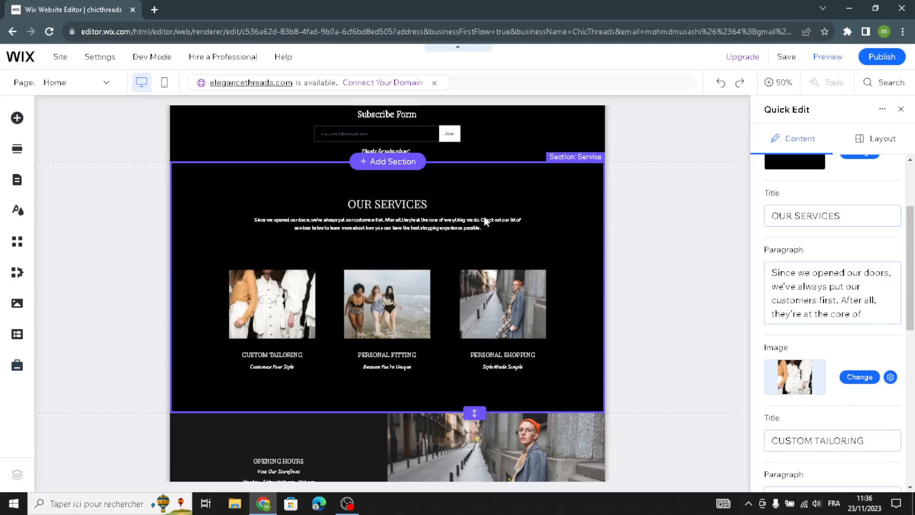
pyautogui.click(901, 109)
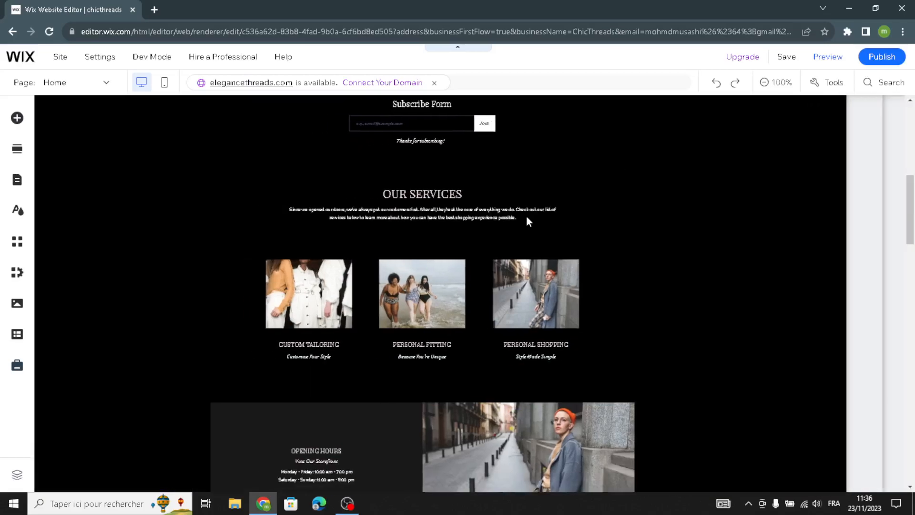
# - Open the AI Text Creator for the Our Services paragraph, review its options, and close it without generating text
pyautogui.click(507, 215)
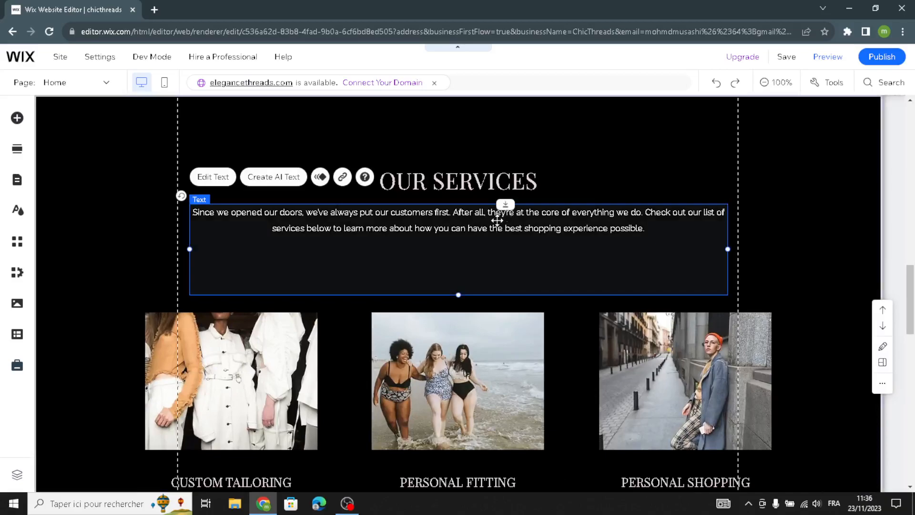
pyautogui.click(285, 183)
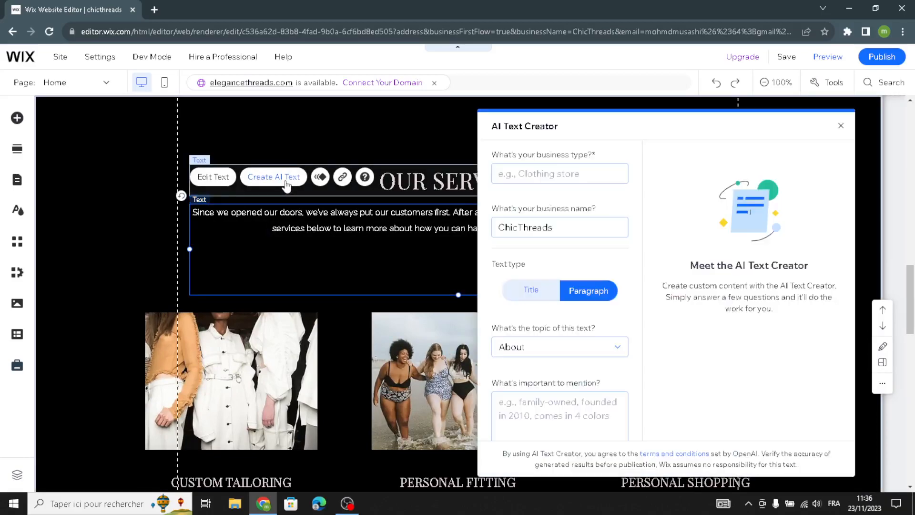
pyautogui.scroll(-2, 572, 220)
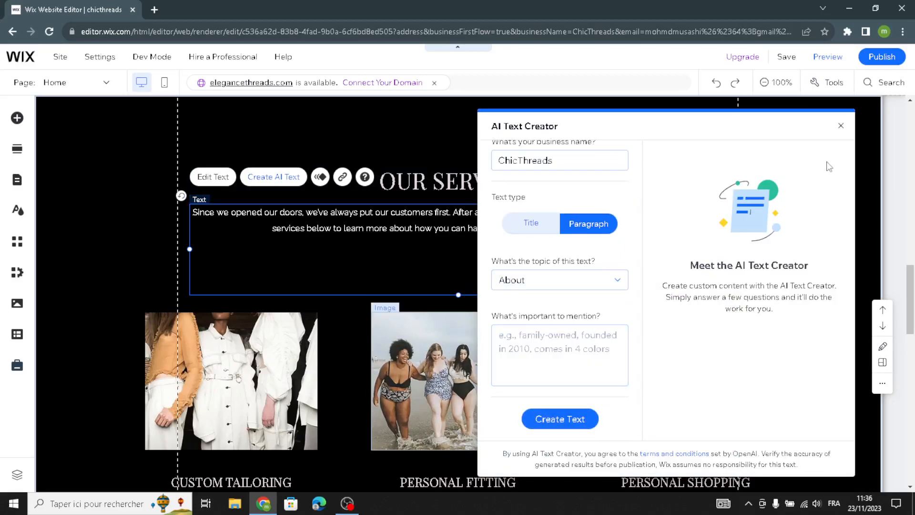
pyautogui.click(841, 126)
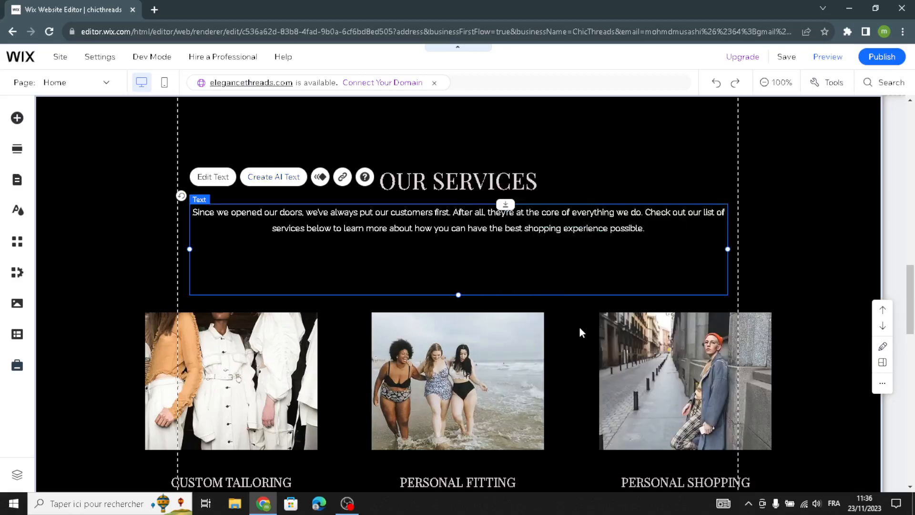
# - Open the Opening Hours section for quick editing and examine its background, title, paragraph and column image settings
pyautogui.scroll(-1, 579, 329)
pyautogui.scroll(-2, 586, 337)
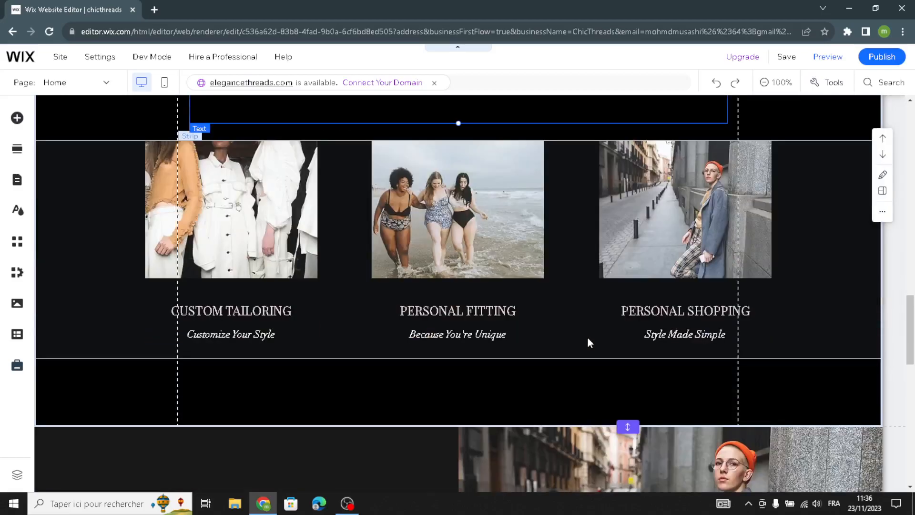
pyautogui.scroll(-2, 451, 312)
pyautogui.scroll(-4, 478, 316)
pyautogui.scroll(-1, 479, 315)
pyautogui.scroll(2, 479, 315)
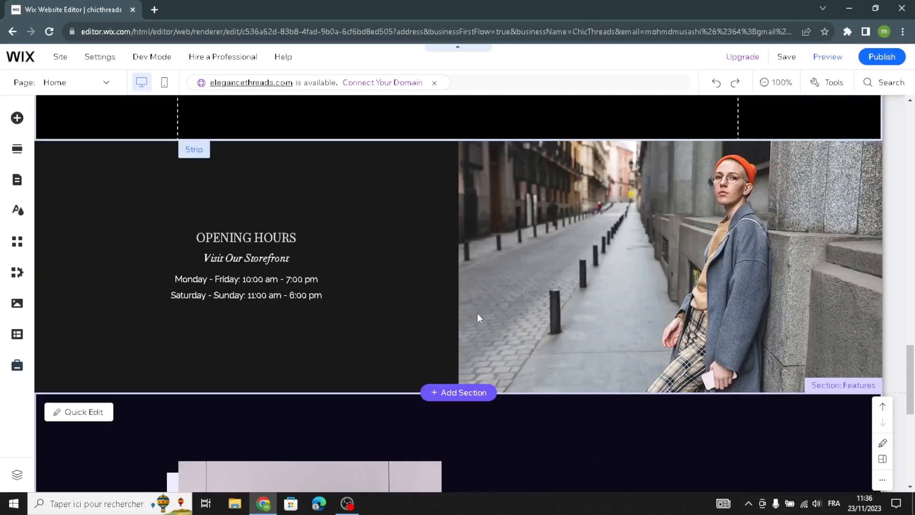
pyautogui.scroll(2, 308, 349)
pyautogui.scroll(-1, 308, 349)
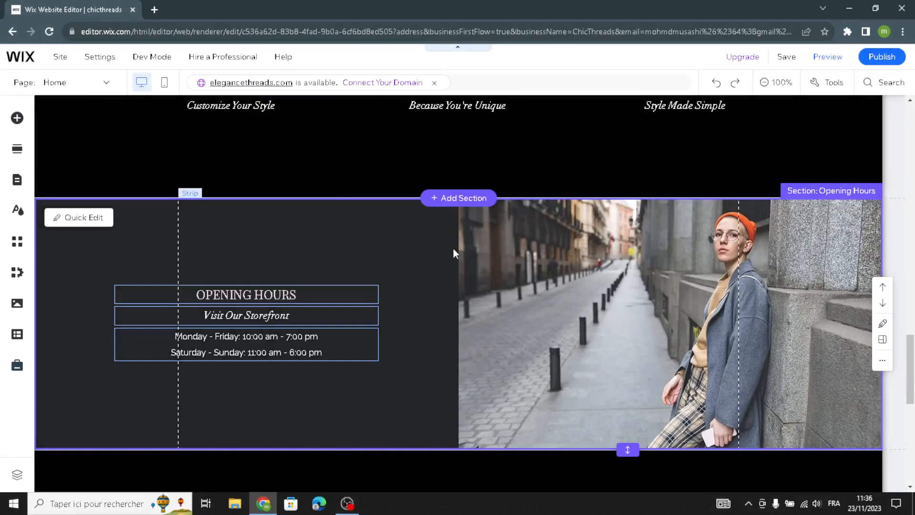
pyautogui.click(79, 218)
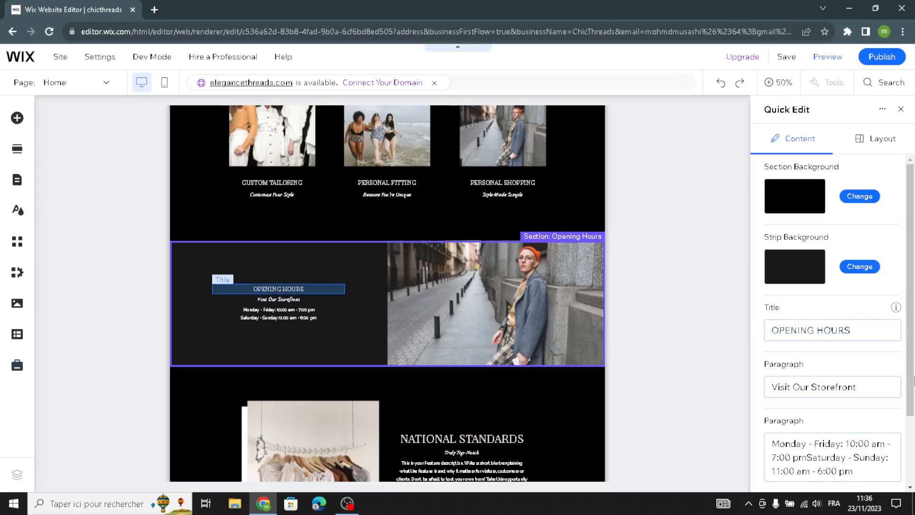
pyautogui.scroll(-2, 853, 374)
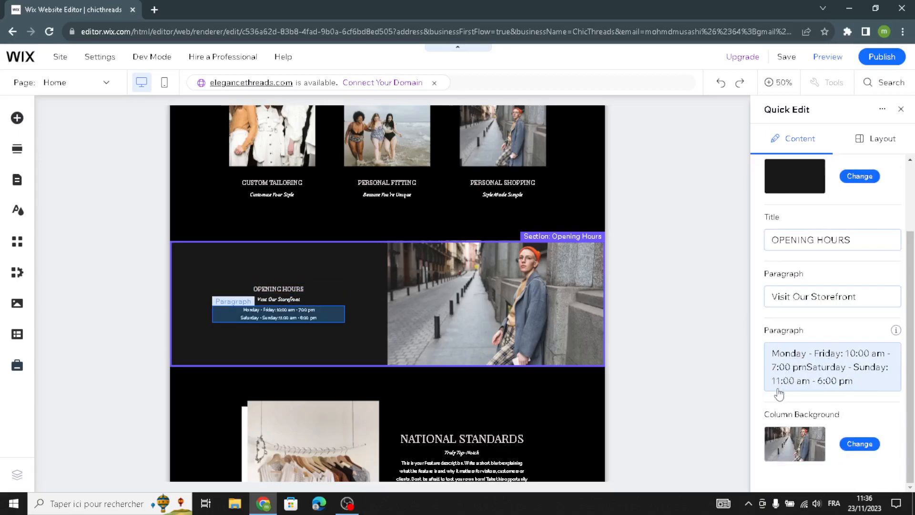
pyautogui.scroll(2, 792, 381)
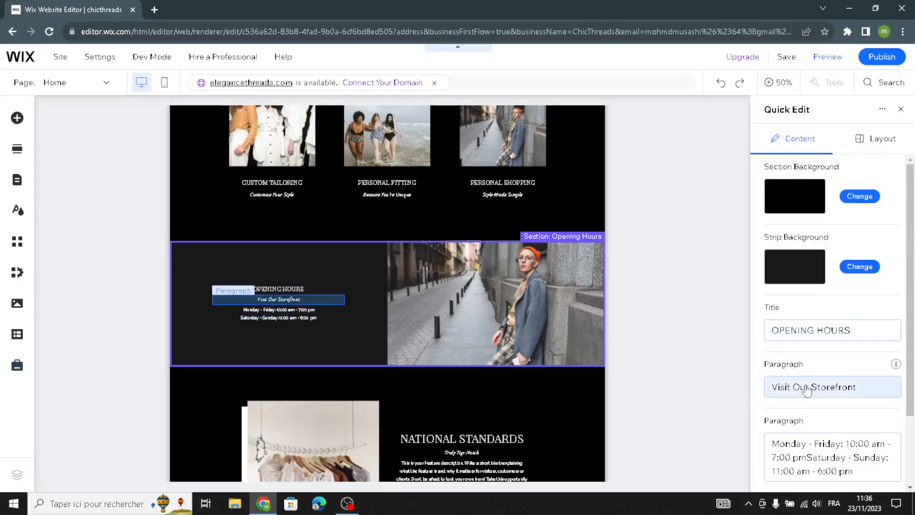
# - Review the storefront and business-hours paragraphs and the column background of the Opening Hours section
pyautogui.scroll(-2, 801, 401)
pyautogui.scroll(2, 801, 405)
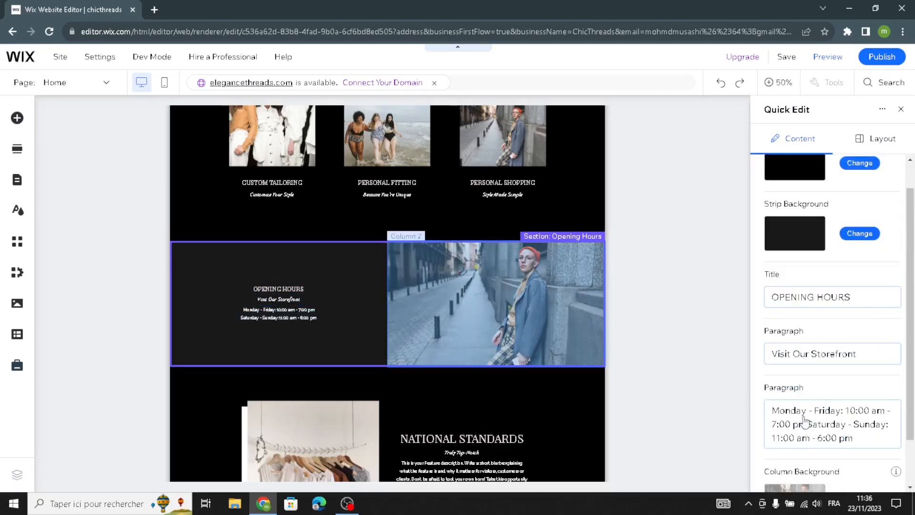
pyautogui.scroll(-2, 791, 386)
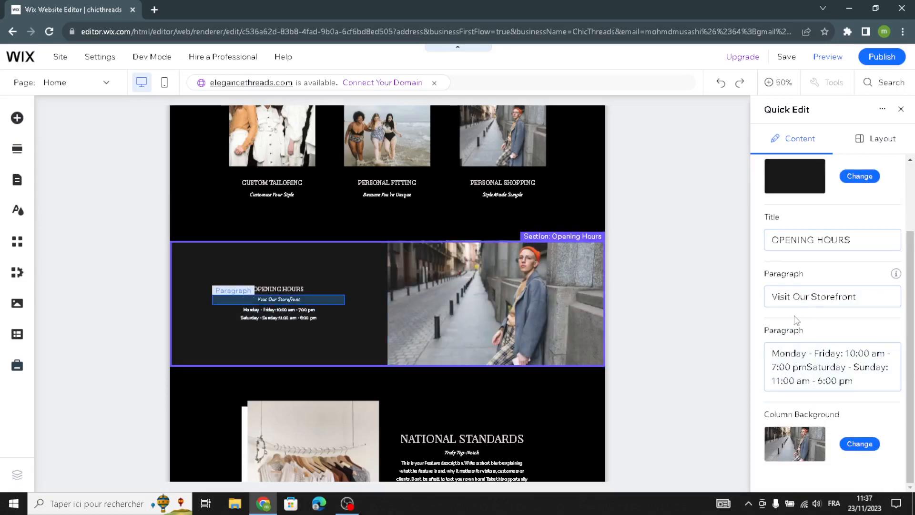
pyautogui.scroll(2, 820, 386)
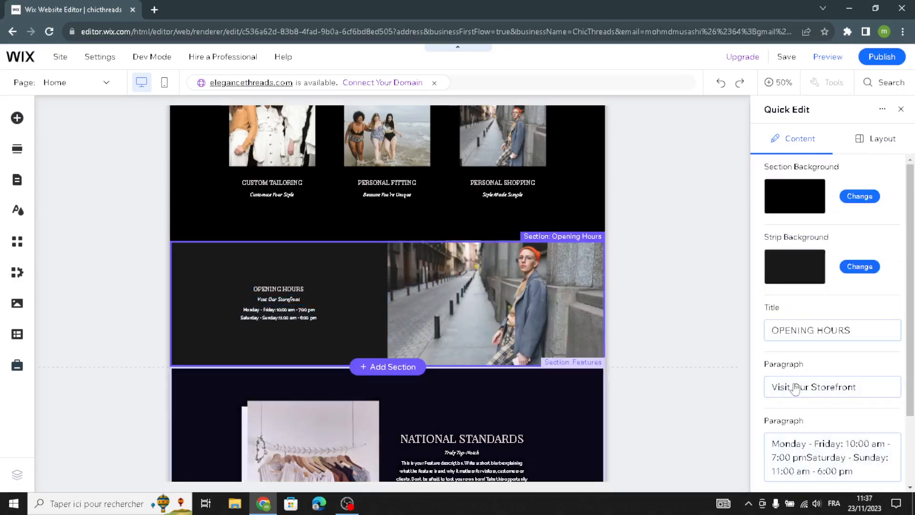
# - Select the Features section and examine its section and strip backgrounds, image, title and paragraph settings
pyautogui.scroll(-3, 480, 353)
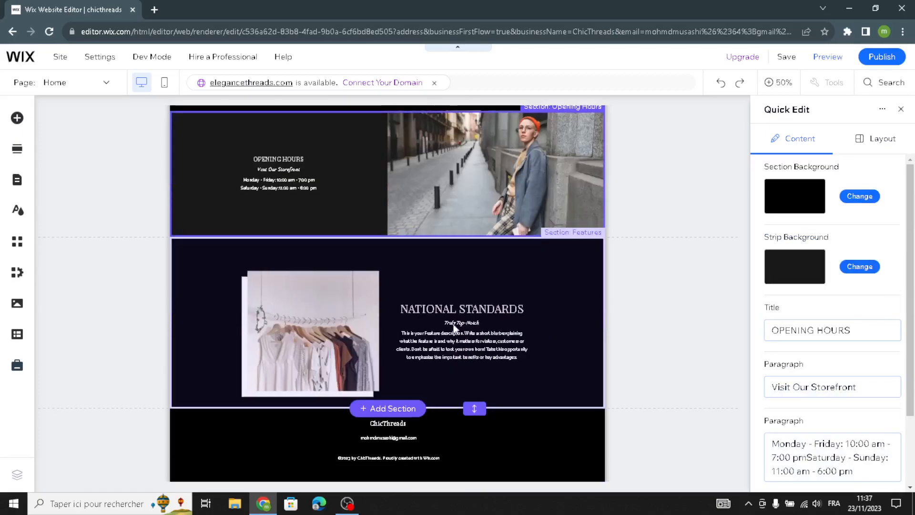
pyautogui.click(519, 307)
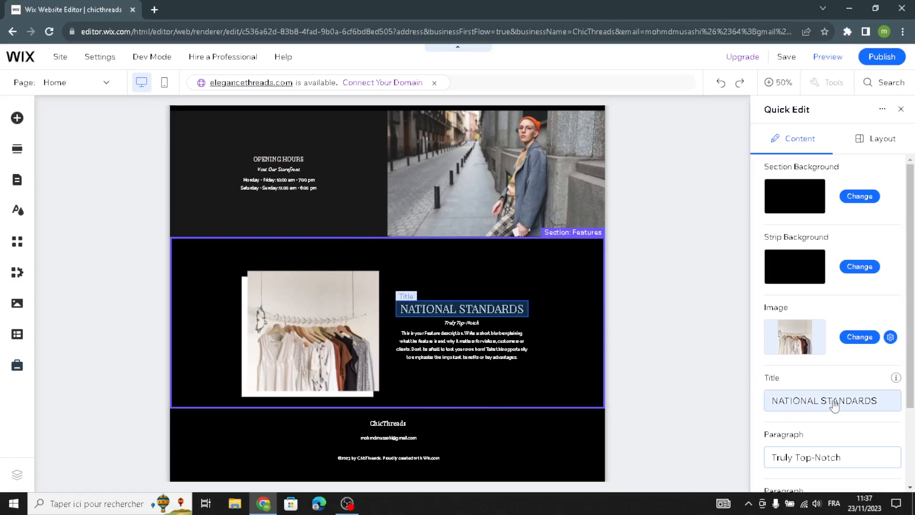
pyautogui.scroll(-2, 837, 419)
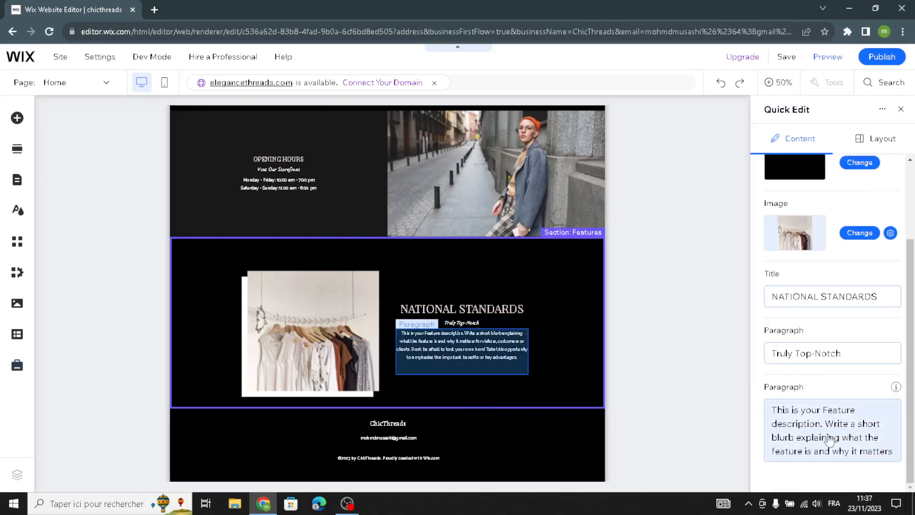
pyautogui.scroll(2, 811, 448)
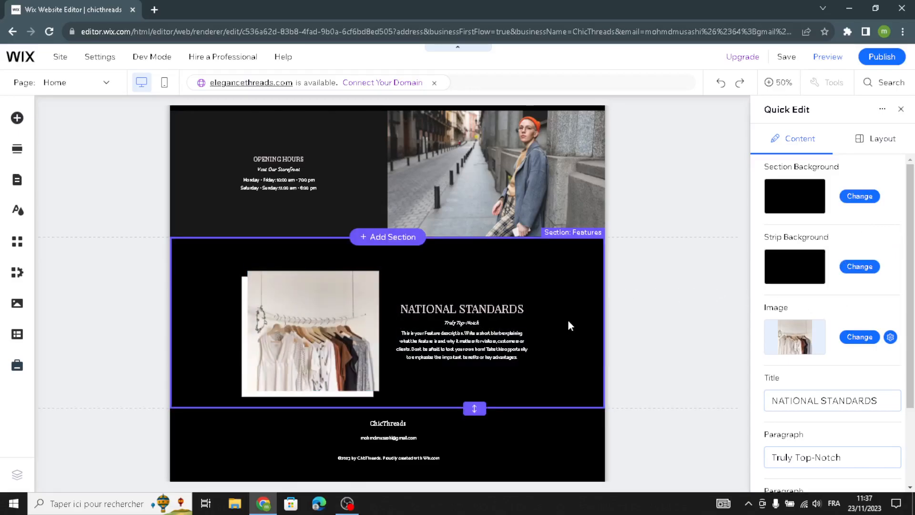
# - Select the footer, review its business name, email and copyright paragraphs, and close the quick editing view
pyautogui.click(490, 427)
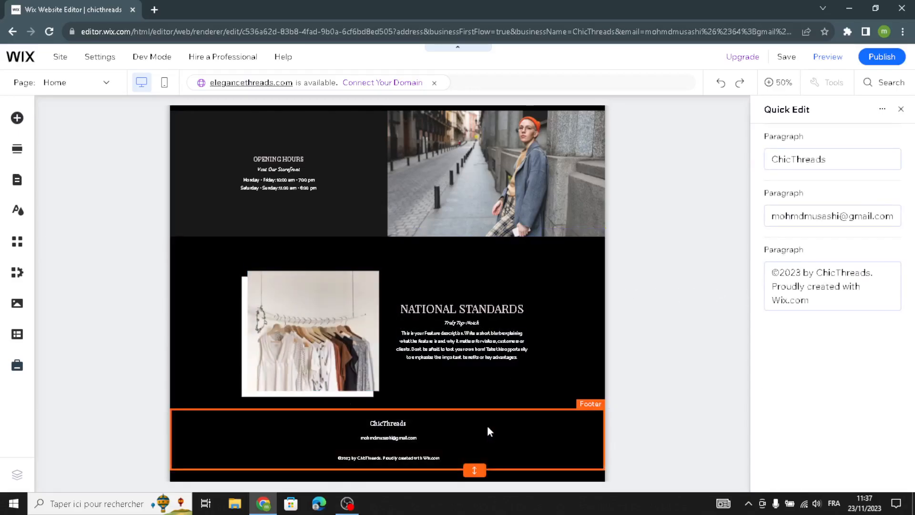
pyautogui.click(836, 299)
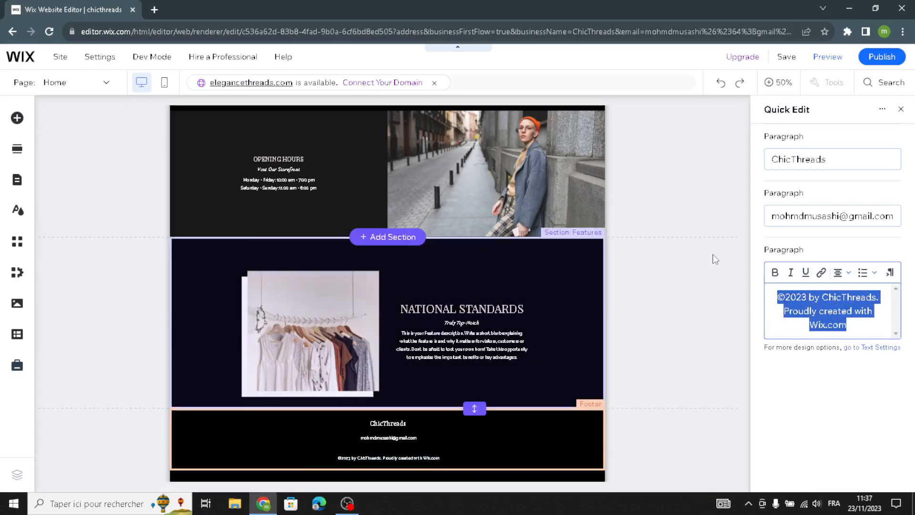
pyautogui.scroll(5, 713, 257)
pyautogui.scroll(-5, 691, 272)
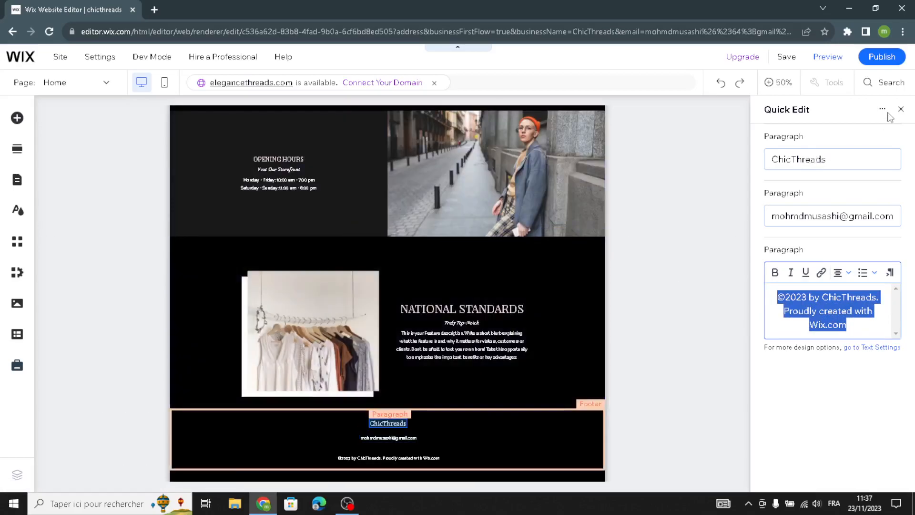
pyautogui.click(901, 109)
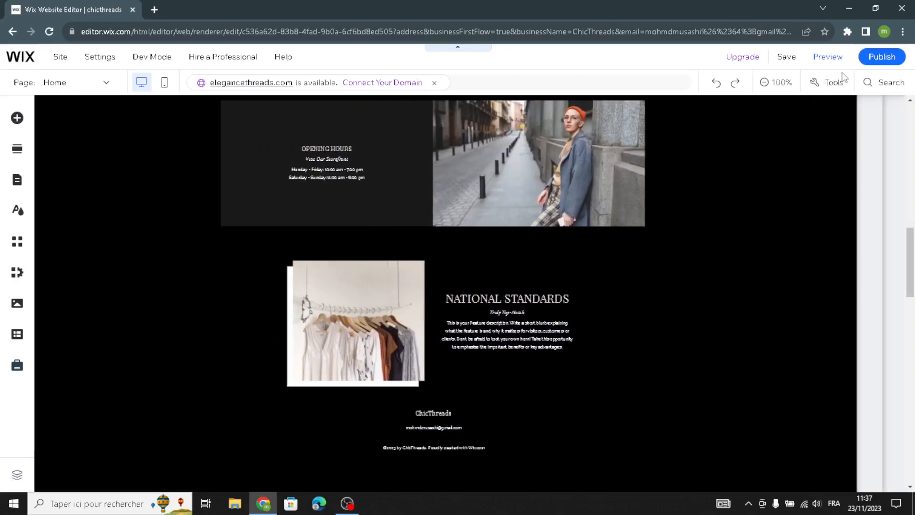
pyautogui.click(778, 82)
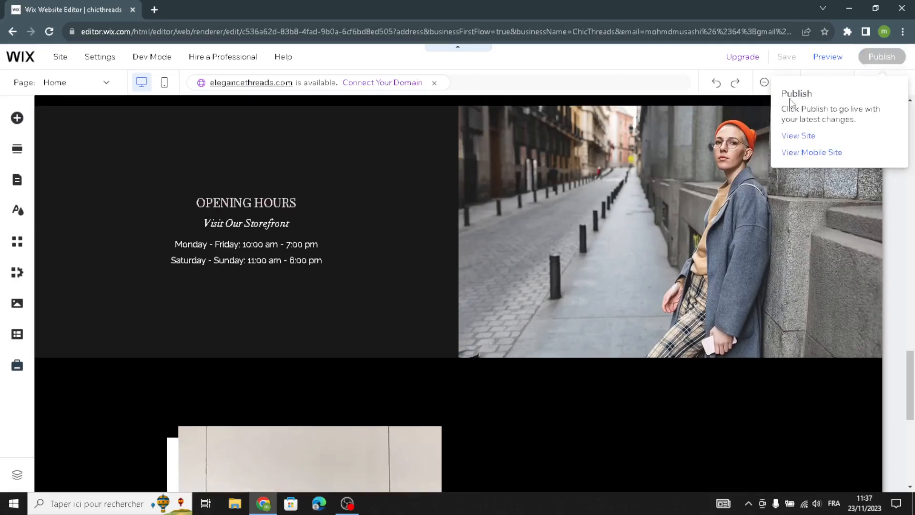
pyautogui.click(770, 130)
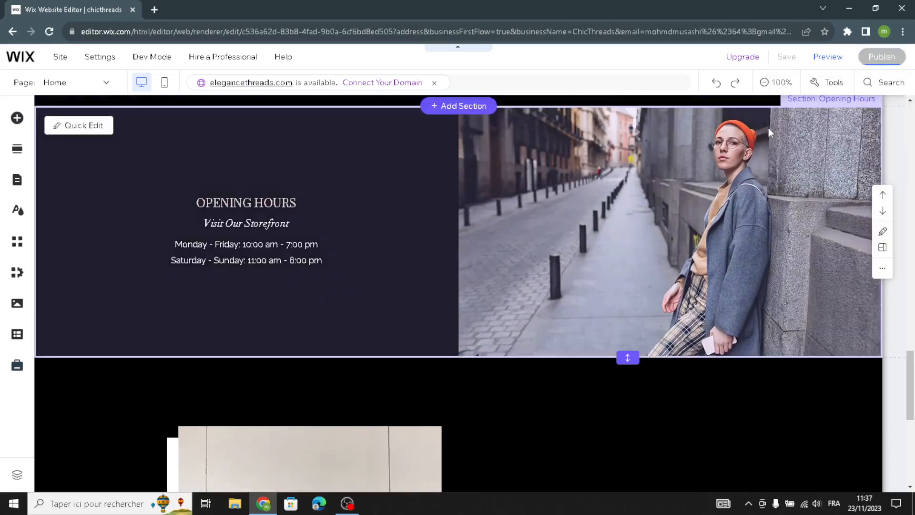